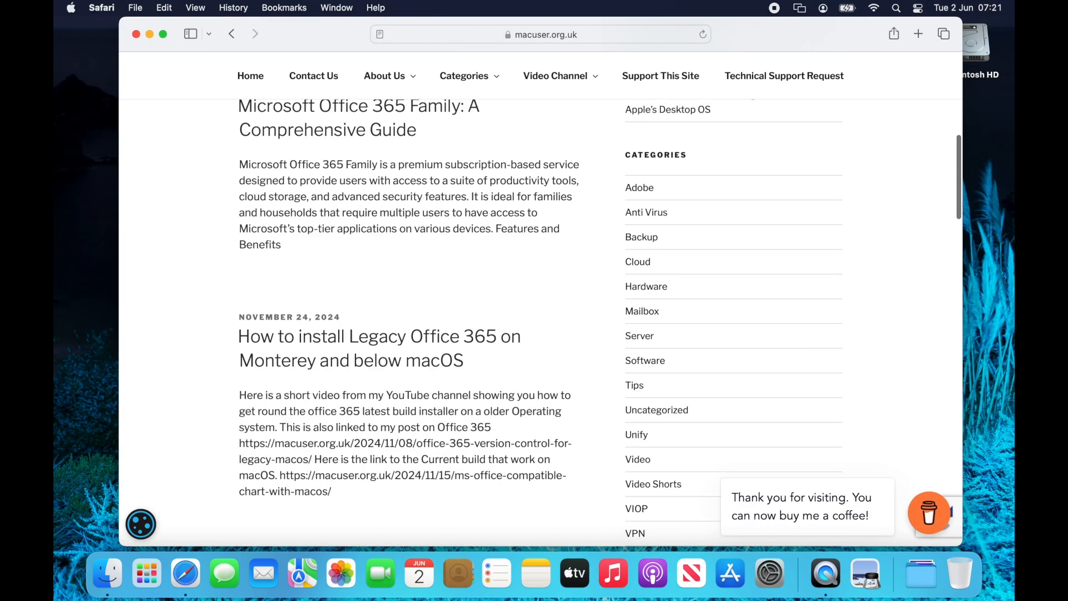
- Open the article on installing Legacy Office 365 on Monterey and below, and follow its link to the MS Office compatible chart
scroll(539, 323, "down", 3)
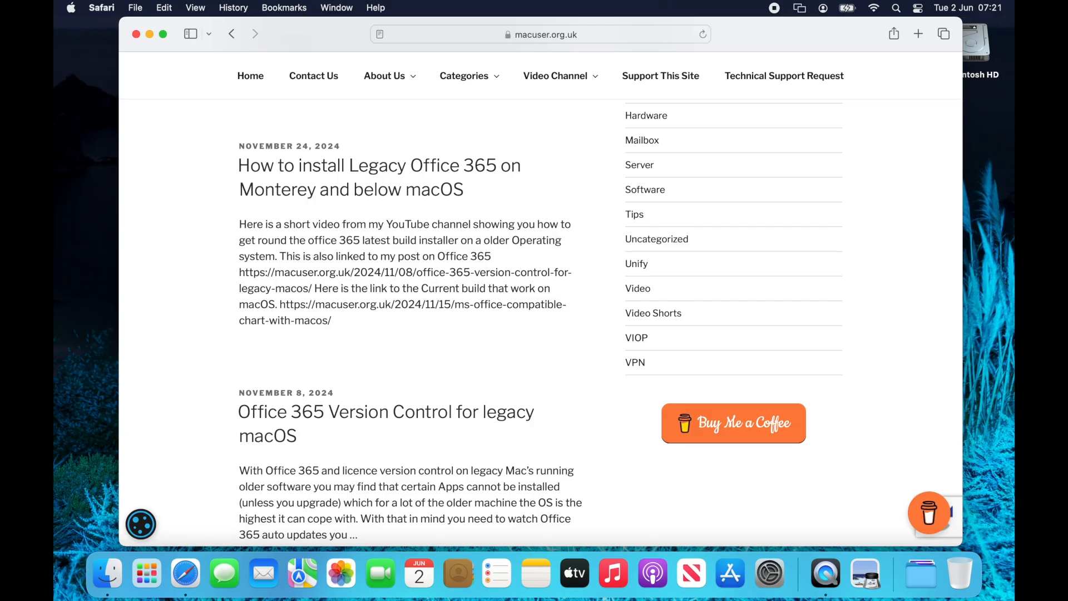
left_click(389, 188)
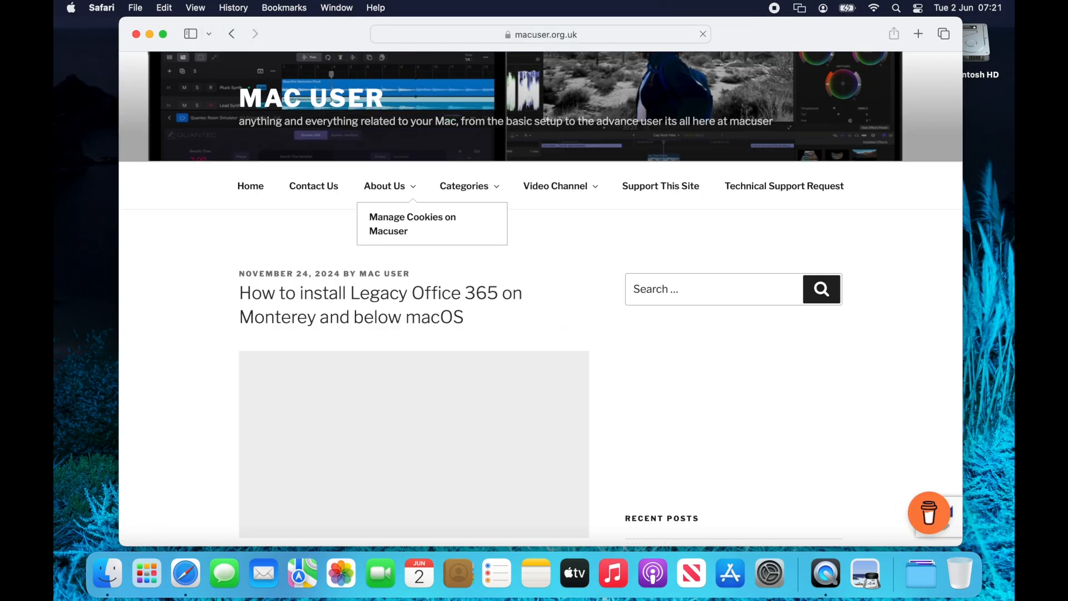
scroll(539, 322, "down", 6)
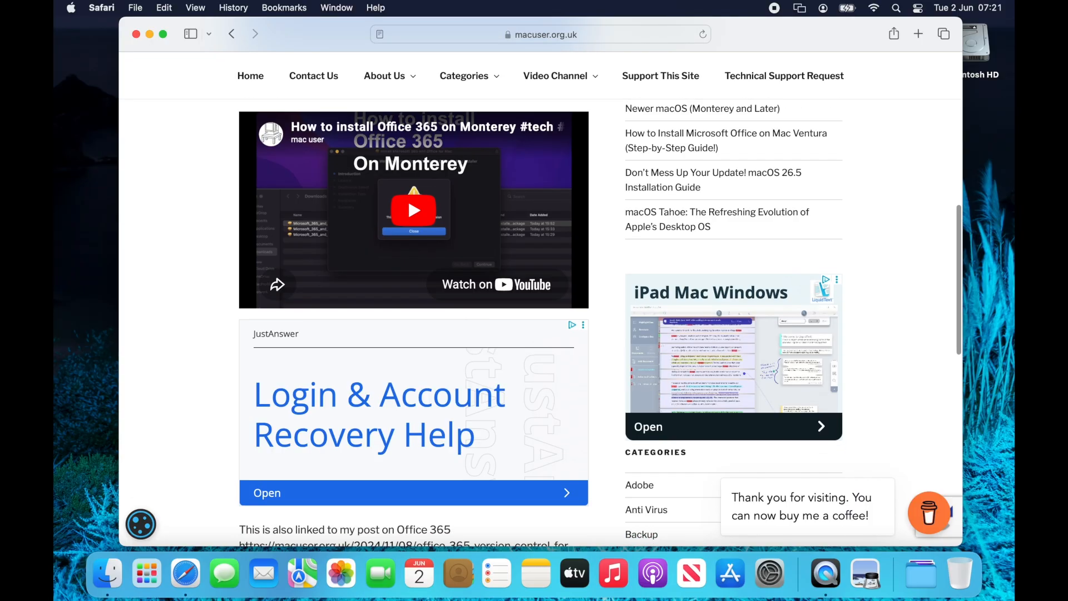
scroll(540, 323, "down", 5)
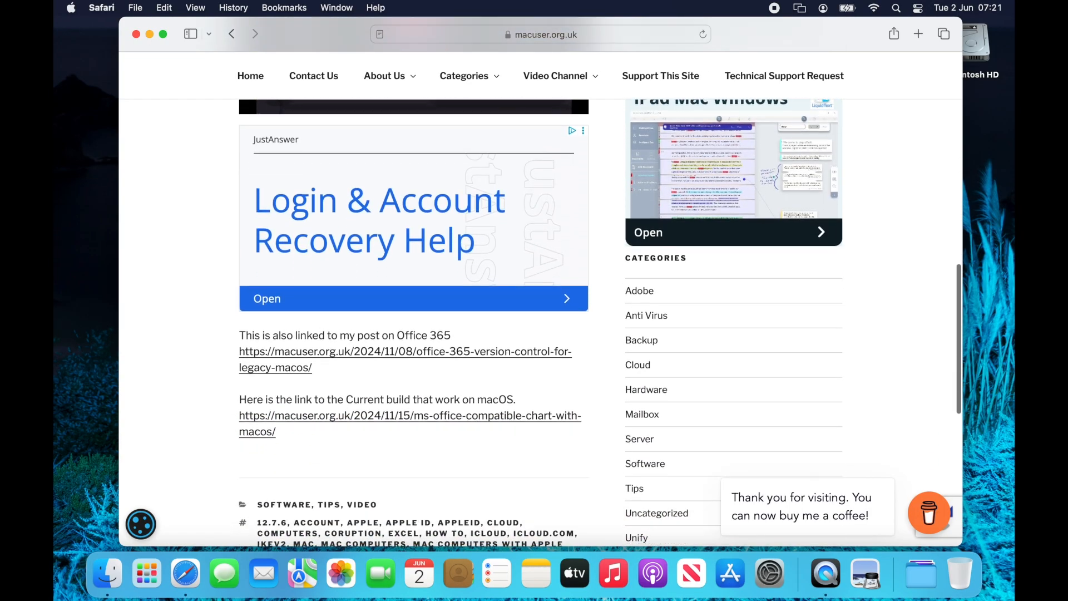
scroll(540, 322, "down", 4)
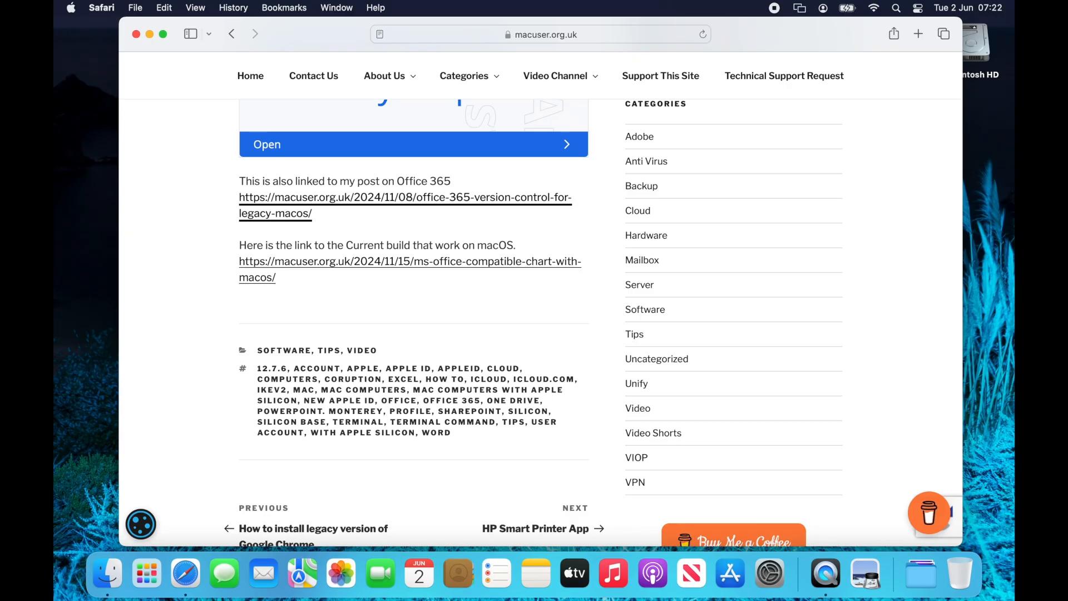
left_click(410, 261)
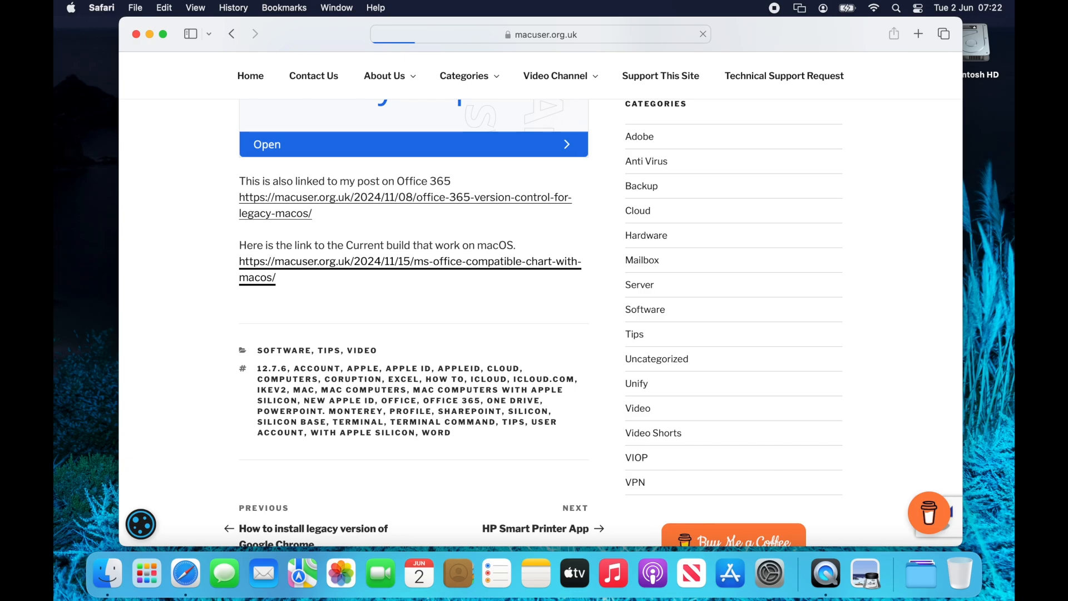
- Look up the last official Office version for Big Sur in the compatibility chart and highlight its version number
scroll(414, 333, "down", 5)
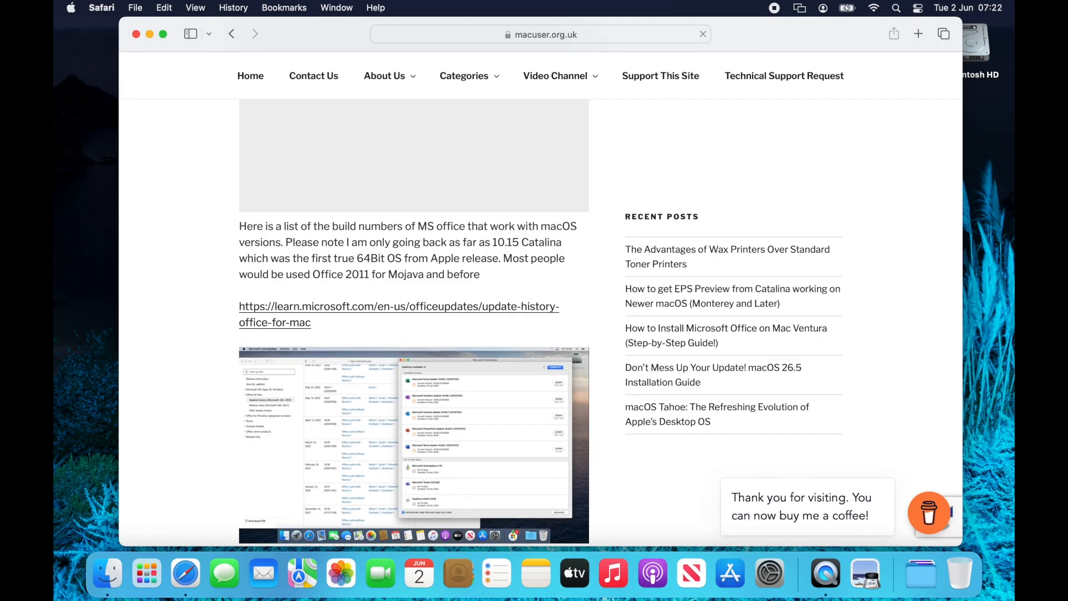
scroll(414, 323, "down", 7)
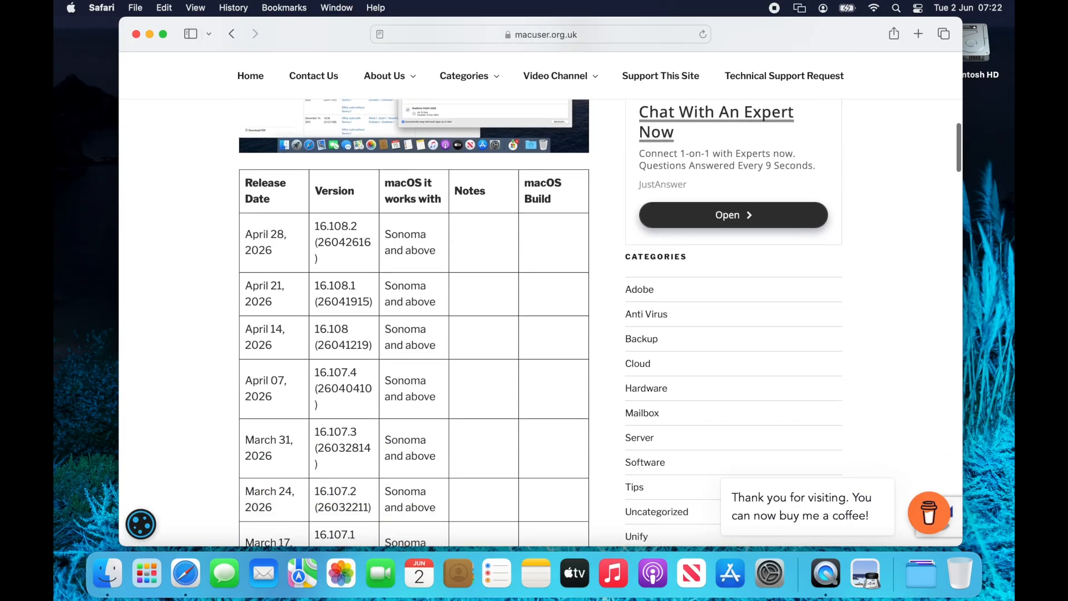
scroll(414, 323, "down", 3)
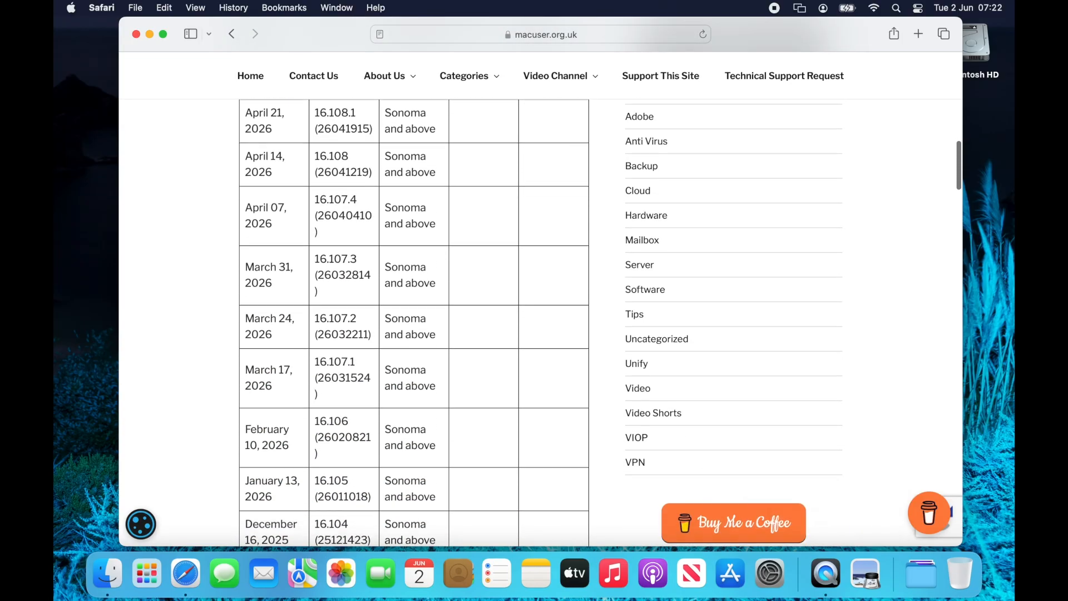
scroll(414, 323, "down", 8)
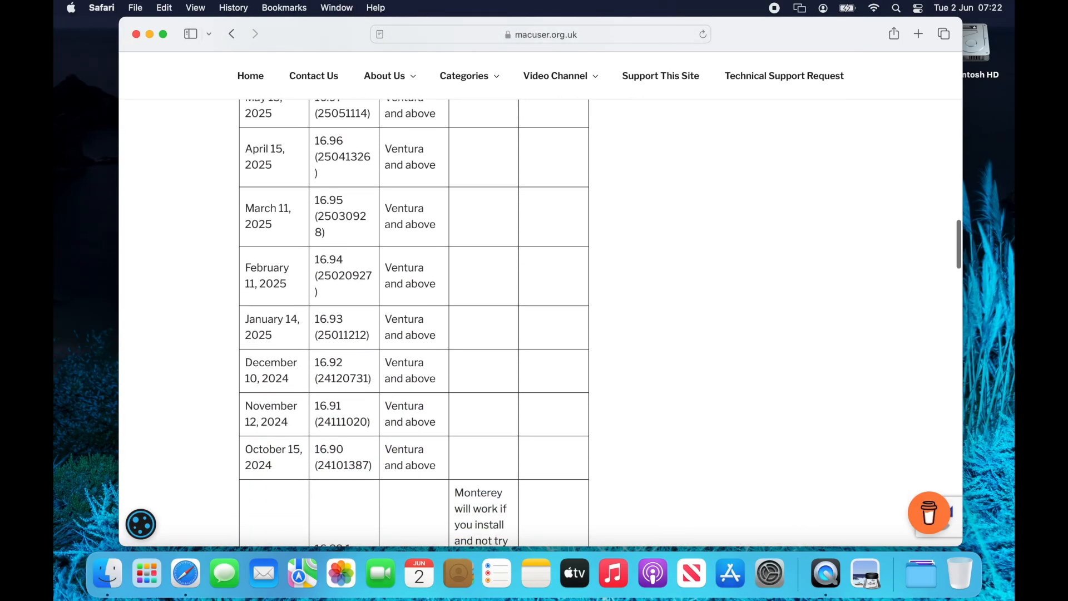
scroll(414, 323, "down", 9)
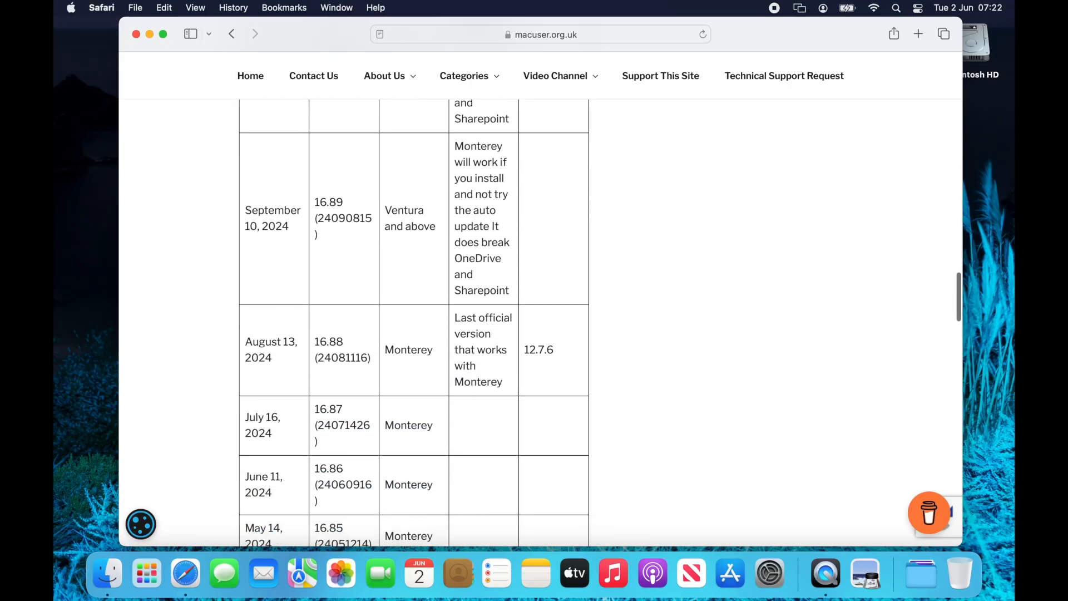
scroll(414, 323, "down", 15)
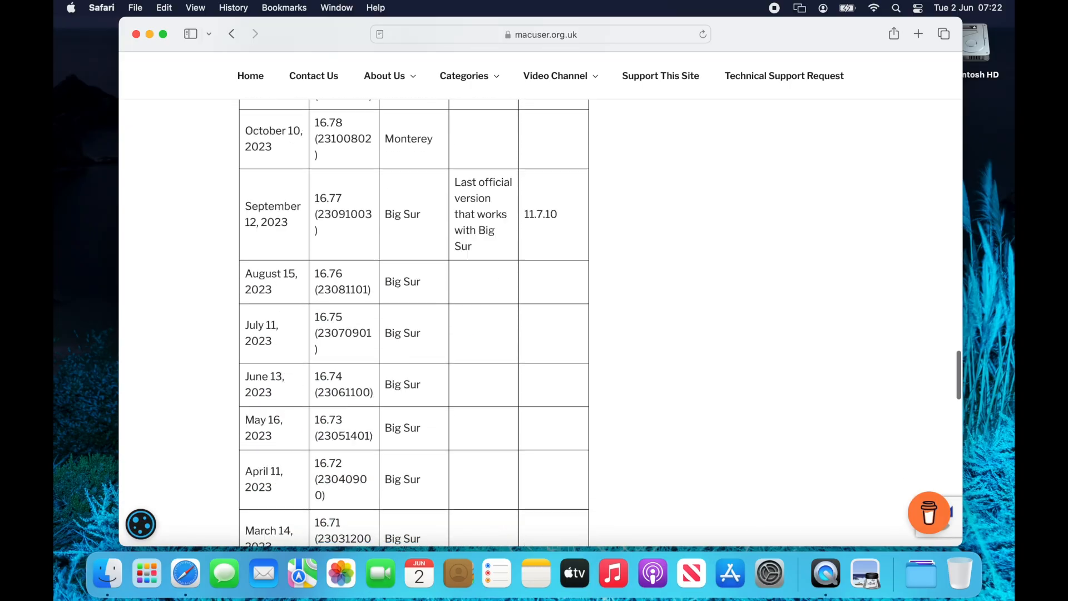
scroll(414, 323, "down", 1)
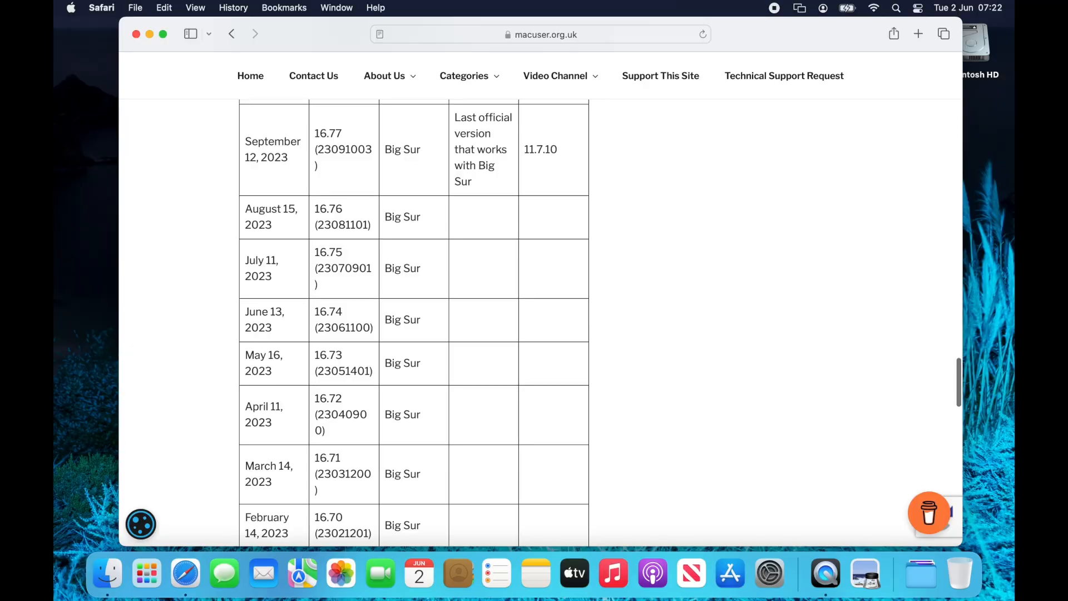
left_click_drag(315, 134, 343, 134)
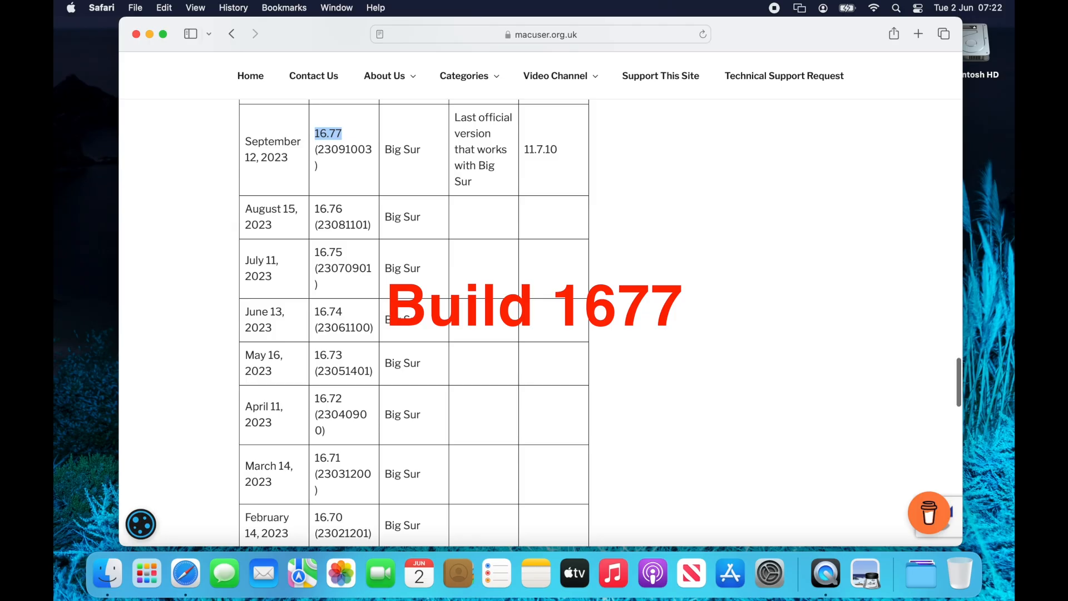
- Open macuser.org.uk in a new tab and search the site for "office legacy"
key("super+t")
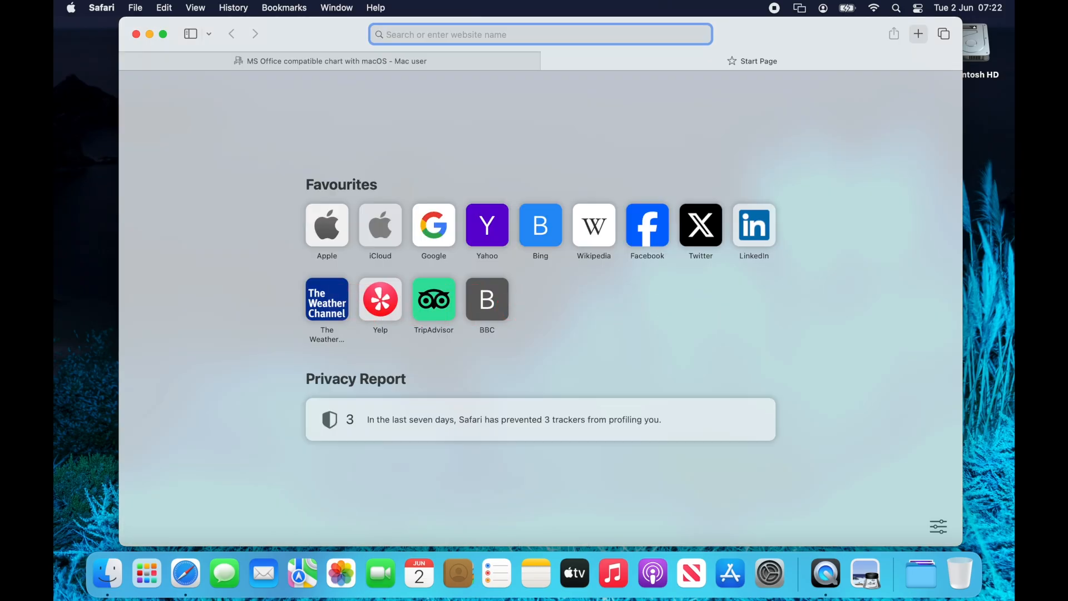
type("macuser.org.uk — macuser.org.uk")
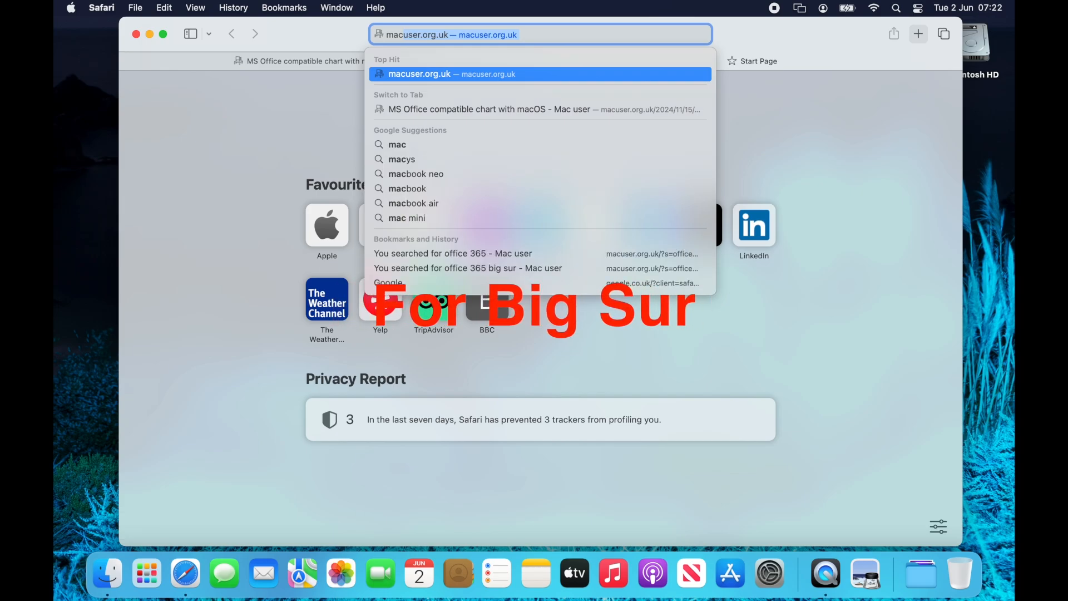
key("Return")
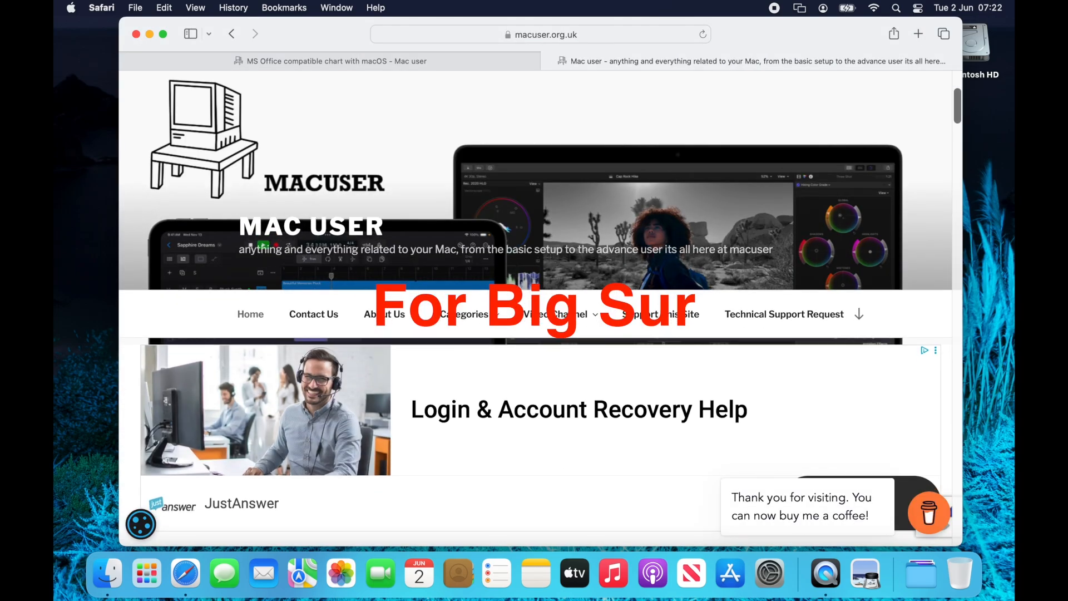
scroll(539, 334, "down", 6)
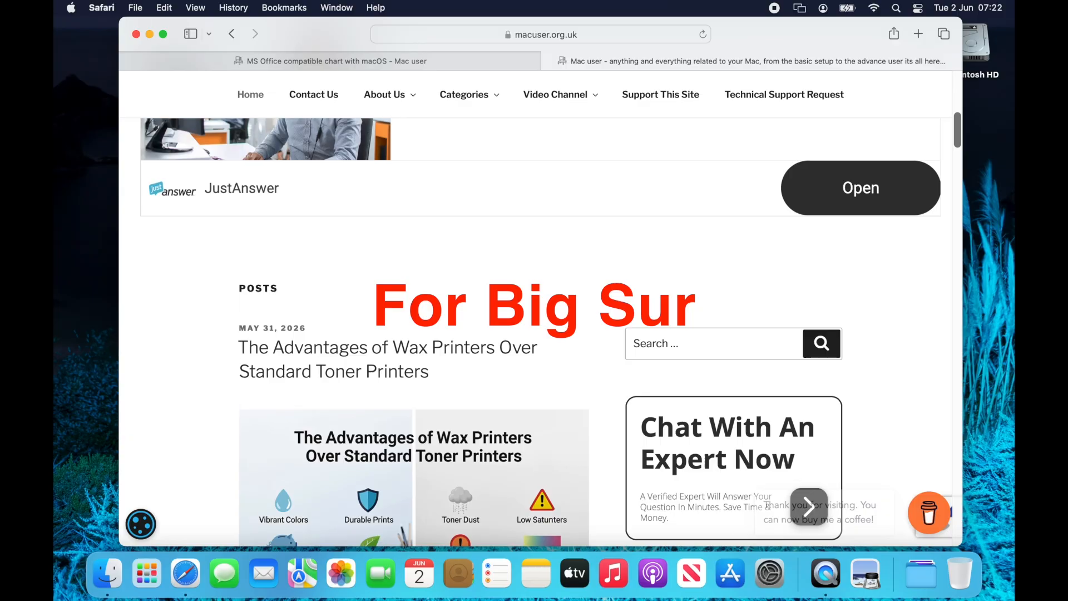
left_click(707, 325)
type("of")
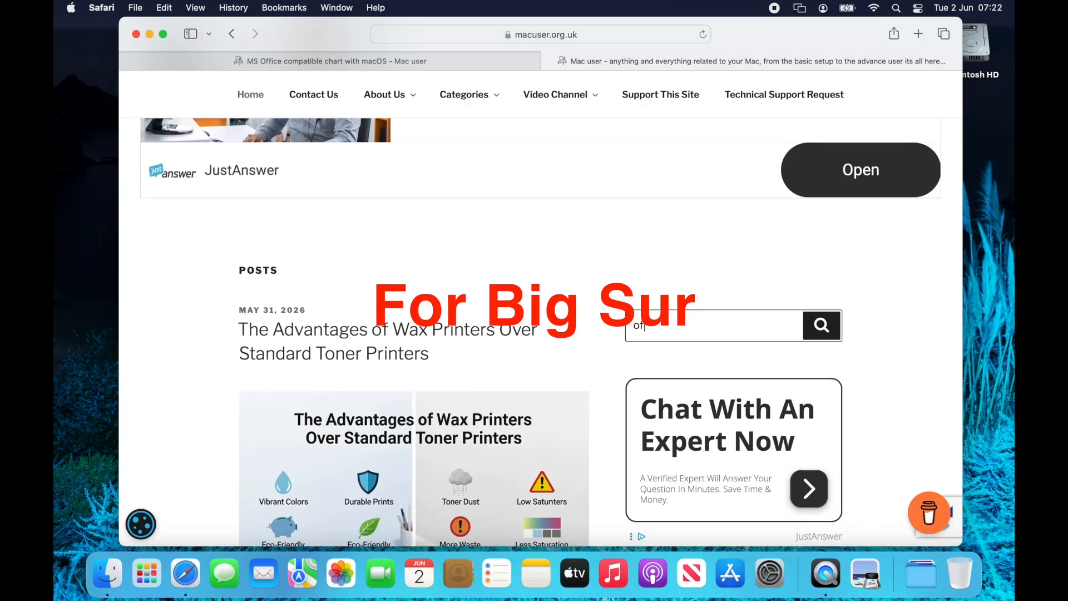
type("fice le")
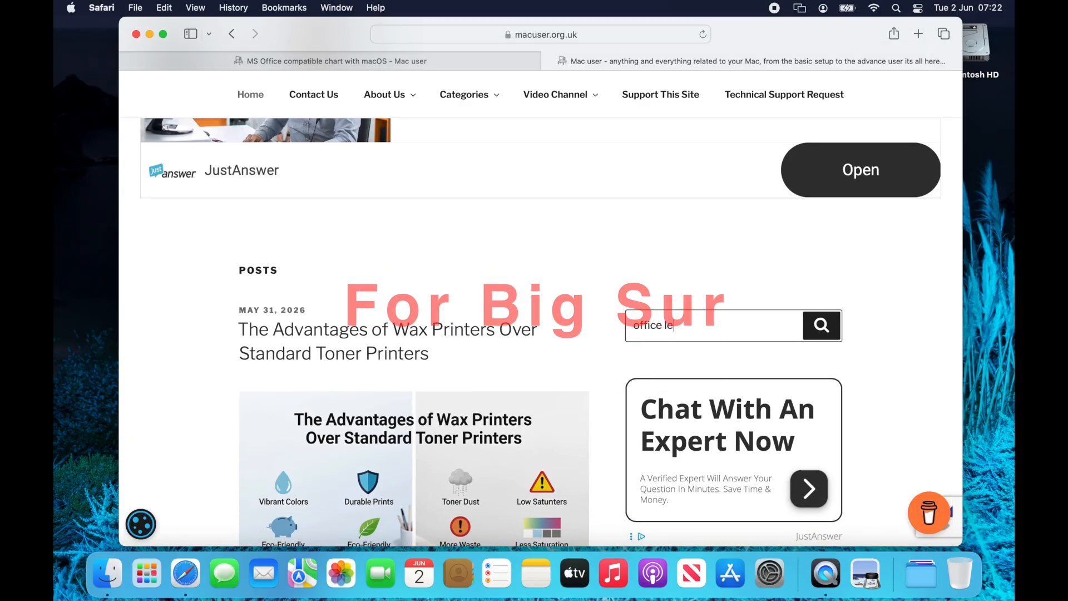
type("gacy")
key("Return")
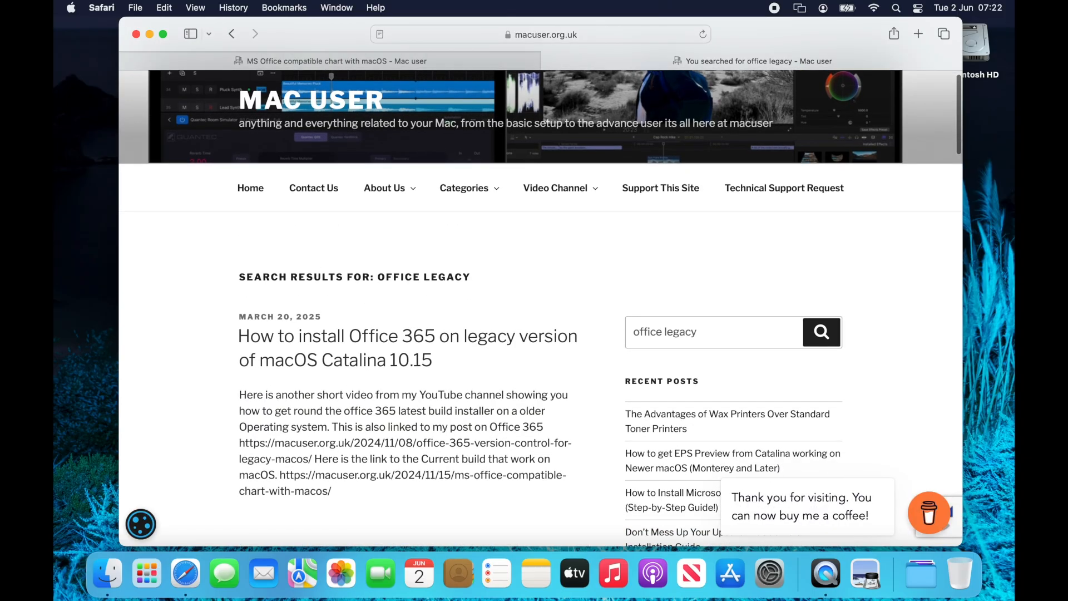
- Open the article on installing Office 365 on macOS Catalina 10.15 and follow its link to the Office 365 version control post
left_click(390, 340)
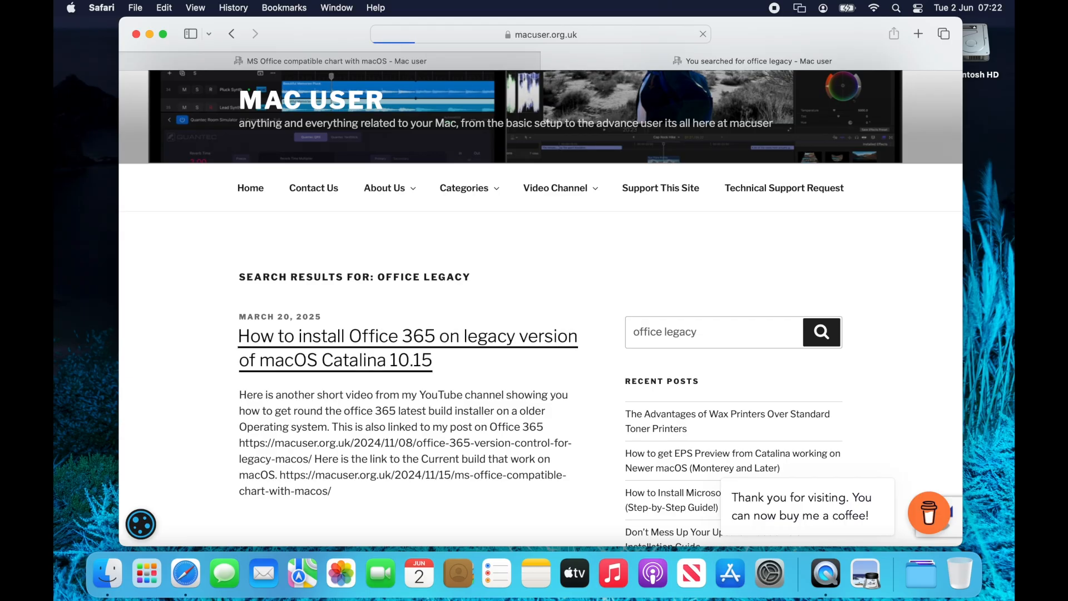
scroll(540, 306, "down", 10)
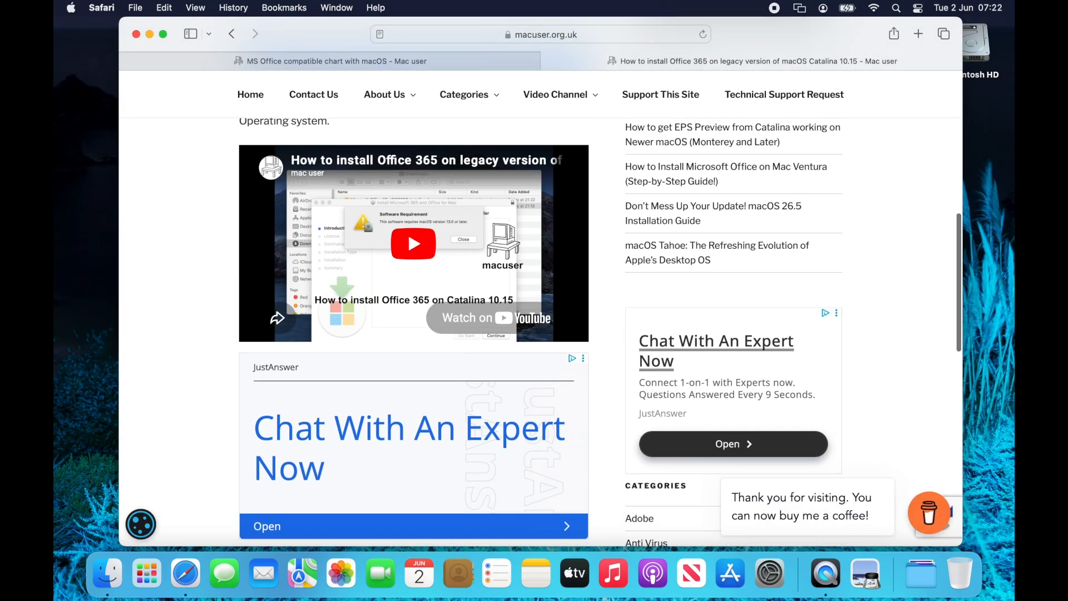
scroll(539, 306, "down", 15)
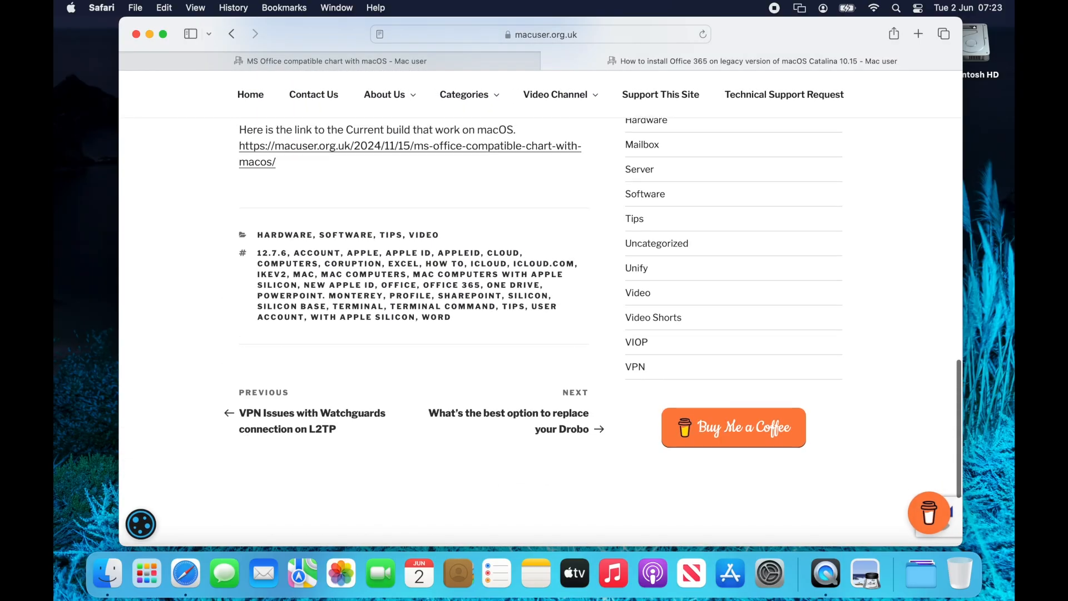
scroll(539, 306, "up", 3)
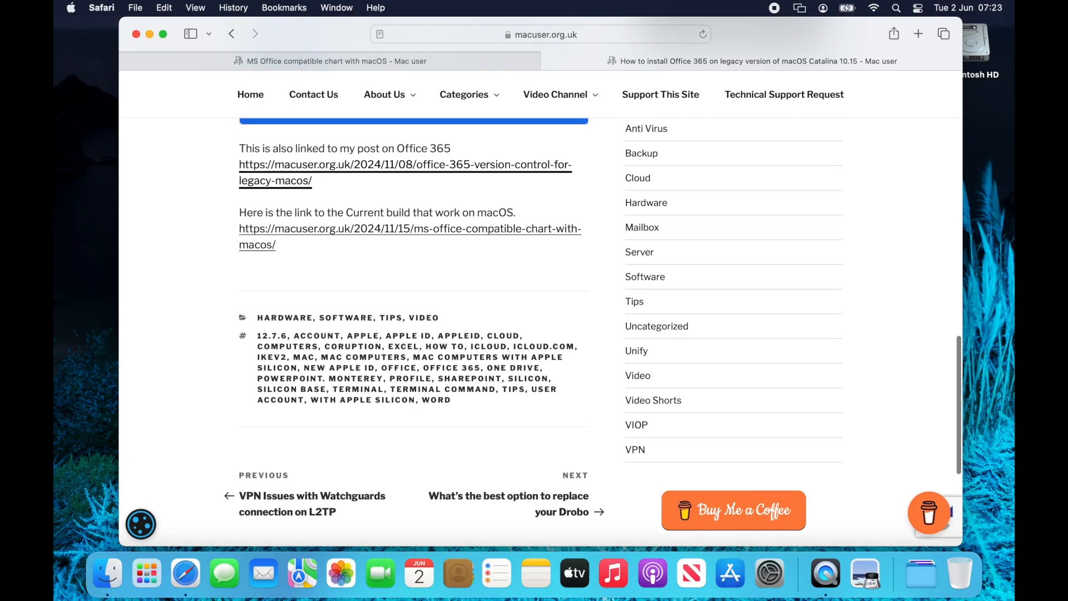
left_click(389, 164)
- Follow the link in the version control post to Microsoft's update history for Office for Mac
scroll(539, 306, "down", 10)
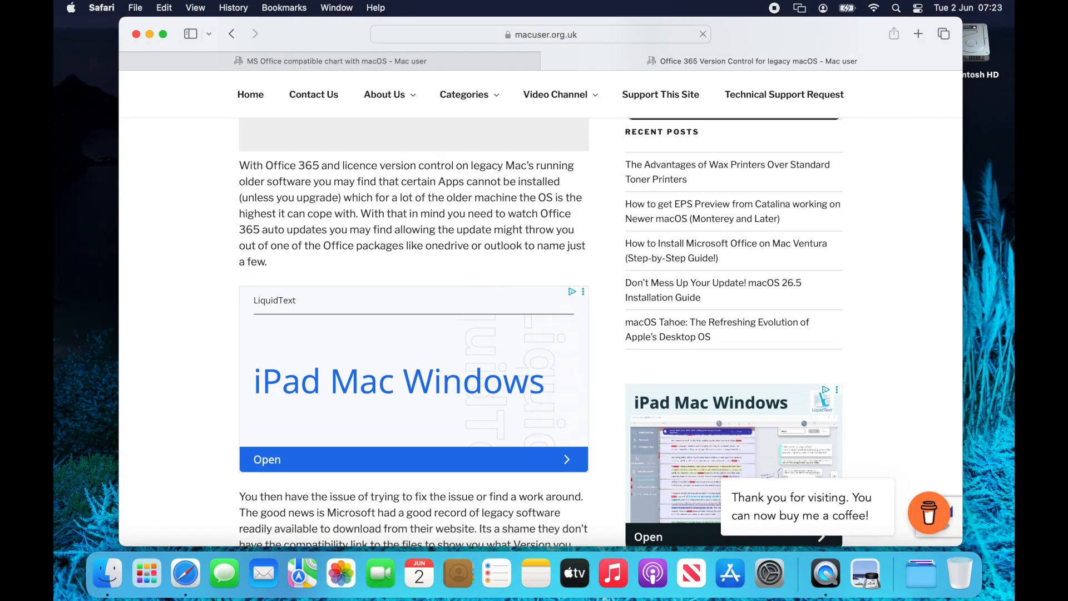
scroll(540, 334, "down", 10)
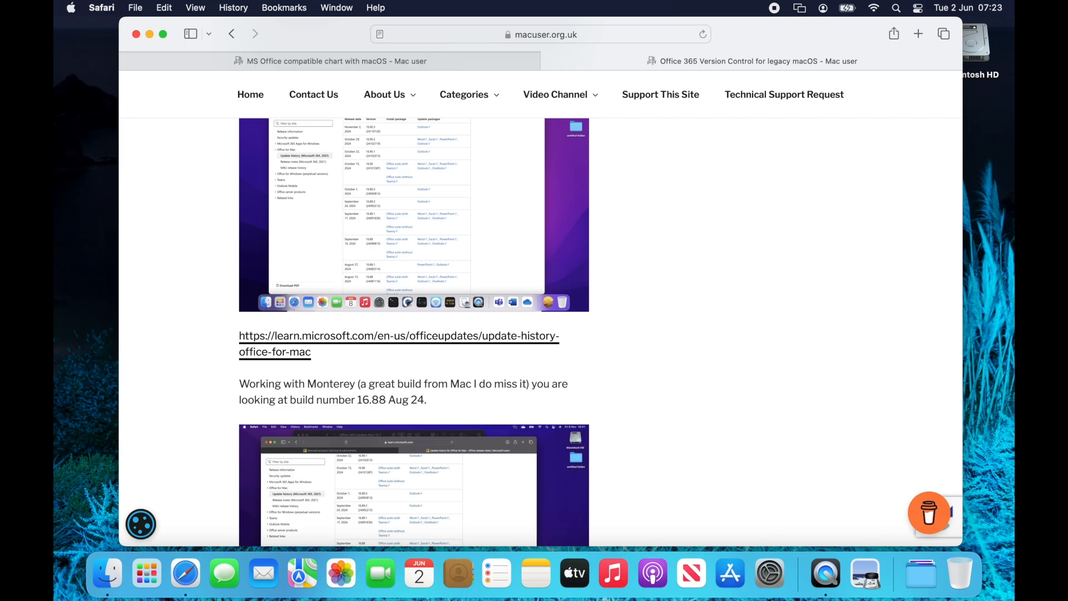
left_click(399, 336)
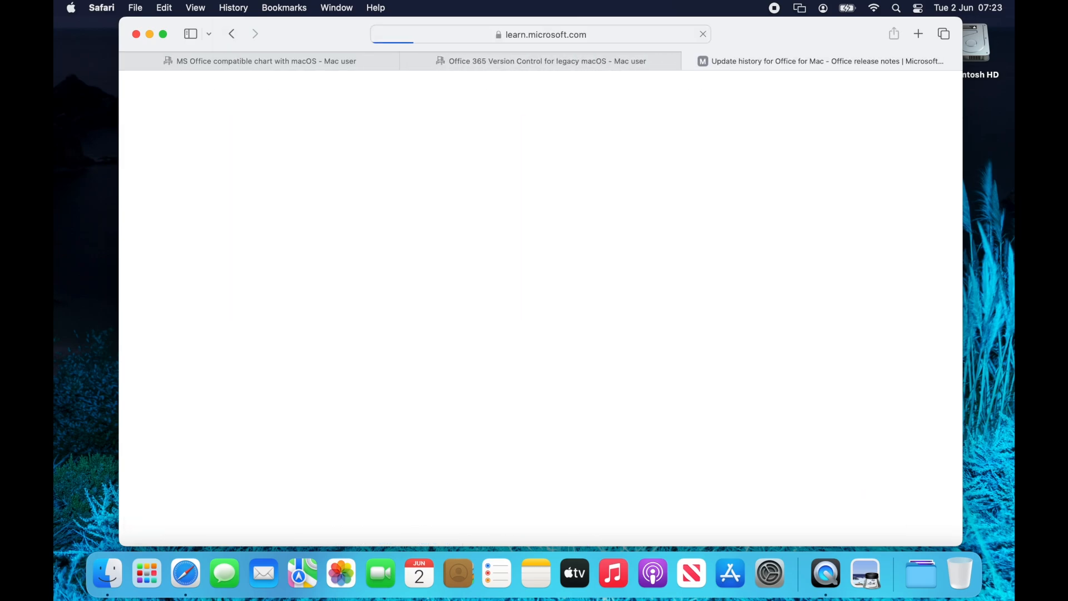
- Look through the release history for Office for Mac to find the version 16.77 (23091003) entry
scroll(540, 309, "down", 5)
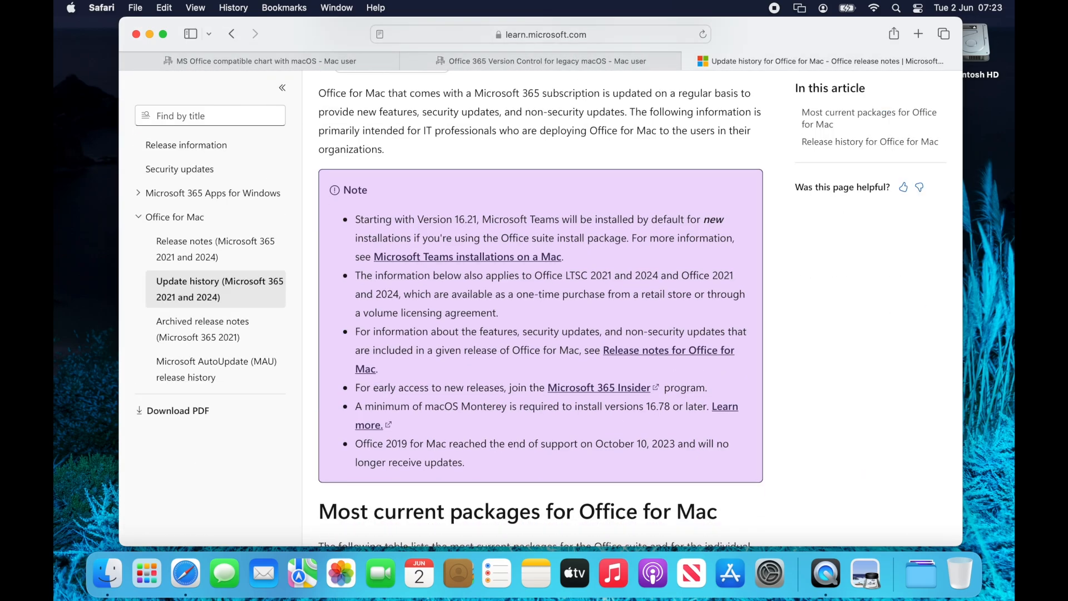
scroll(540, 309, "down", 10)
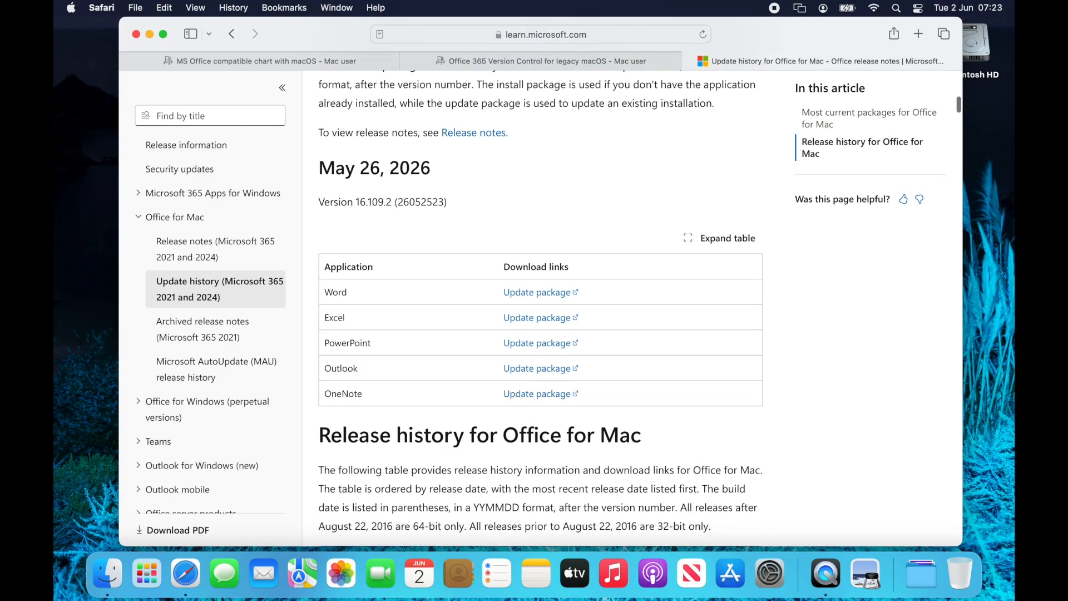
scroll(540, 308, "down", 10)
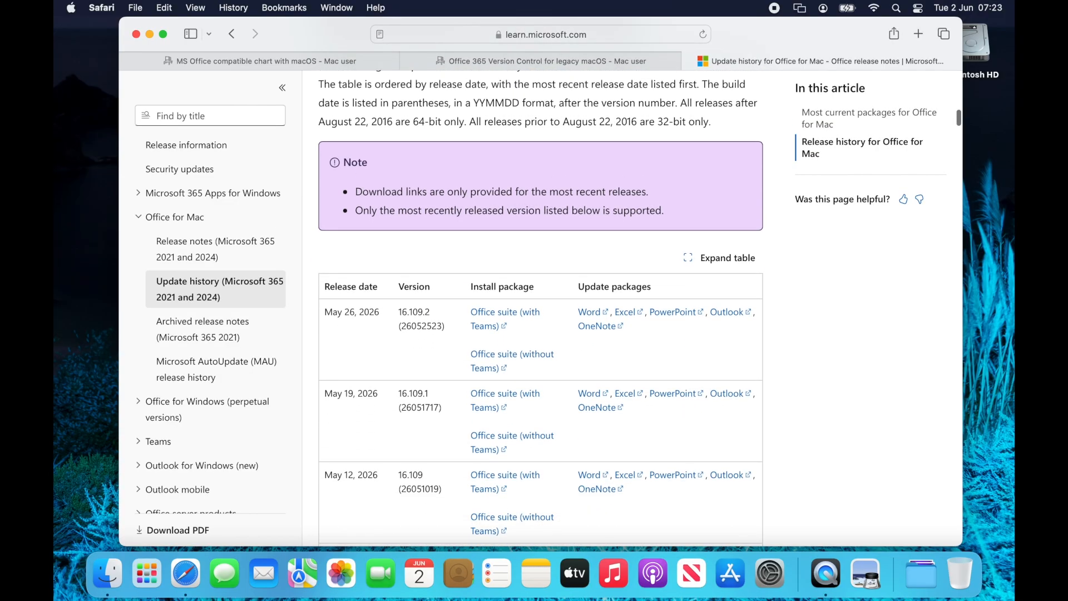
scroll(540, 309, "down", 10)
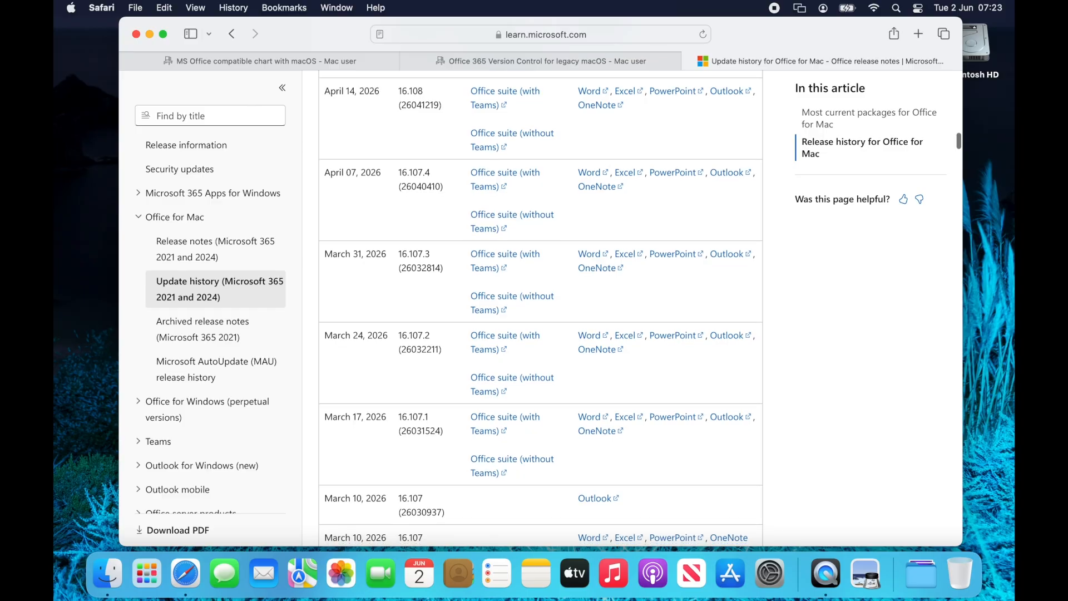
scroll(540, 308, "down", 10)
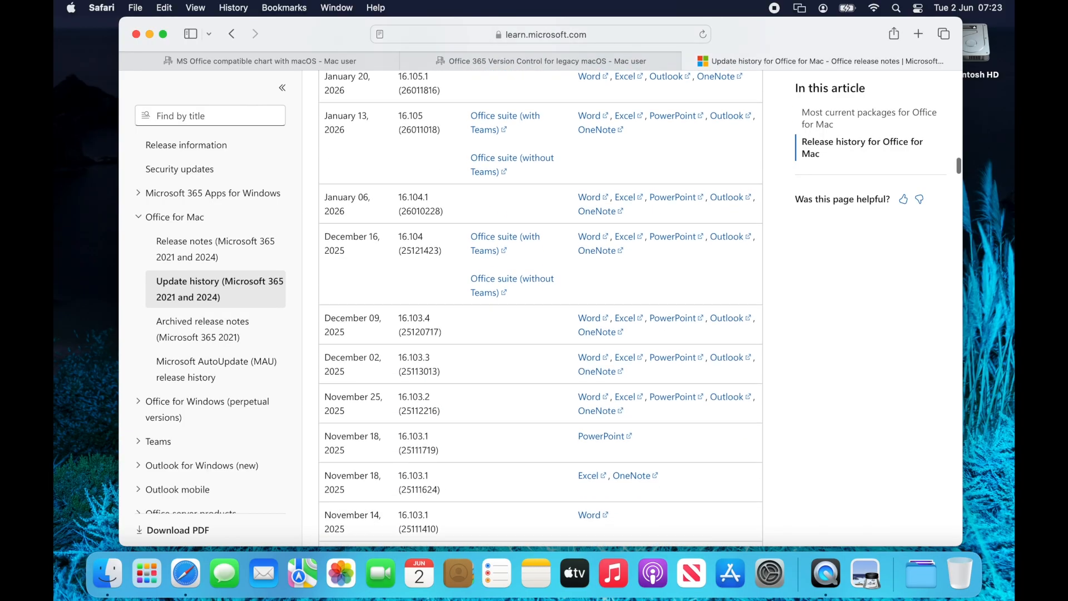
scroll(539, 309, "down", 10)
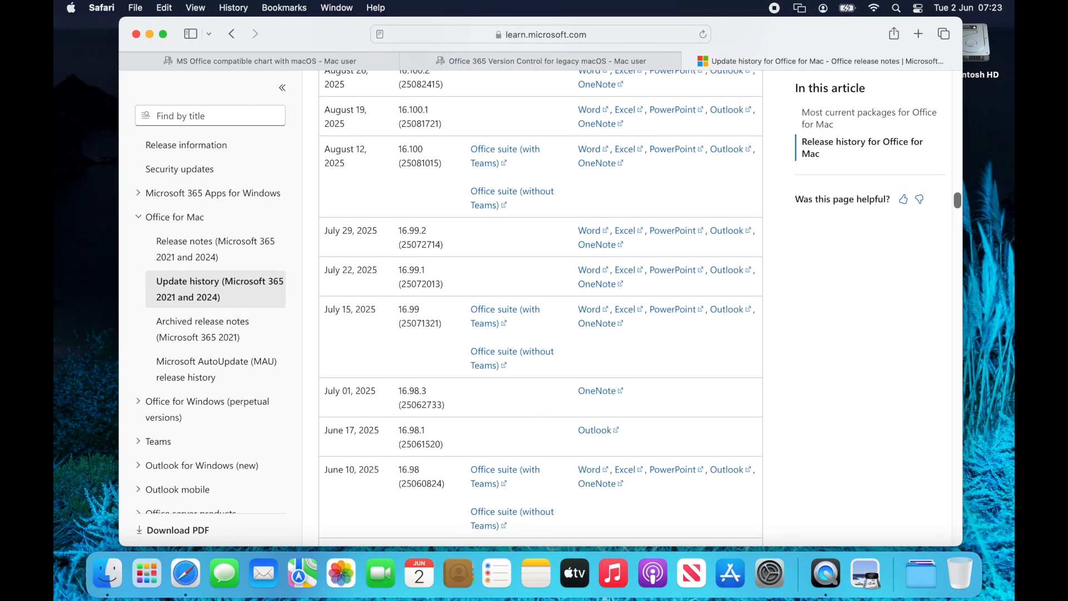
scroll(540, 309, "down", 10)
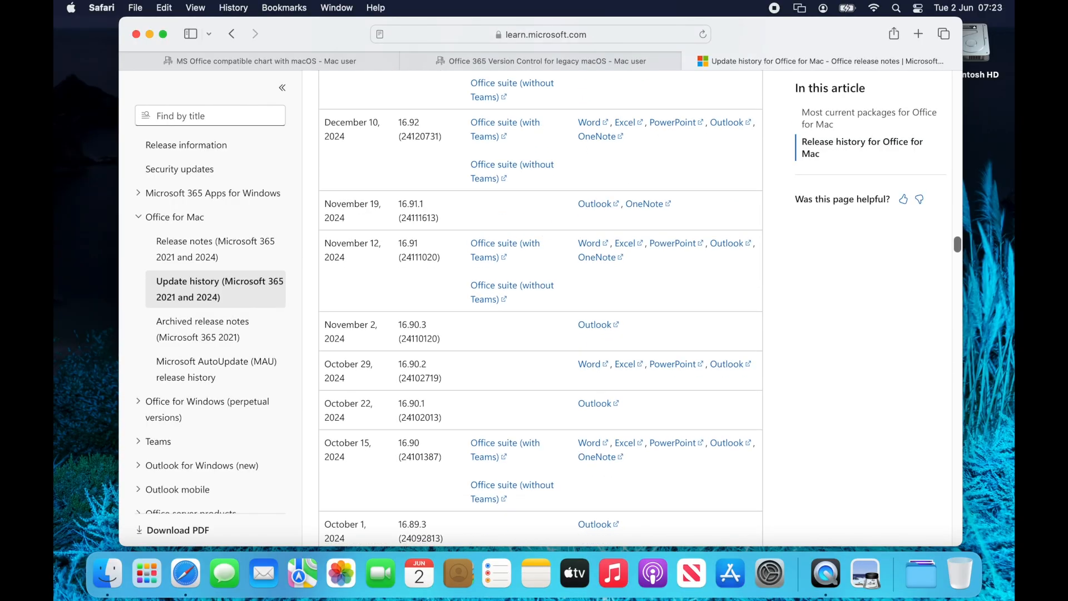
scroll(539, 309, "down", 5)
scroll(539, 309, "down", 5)
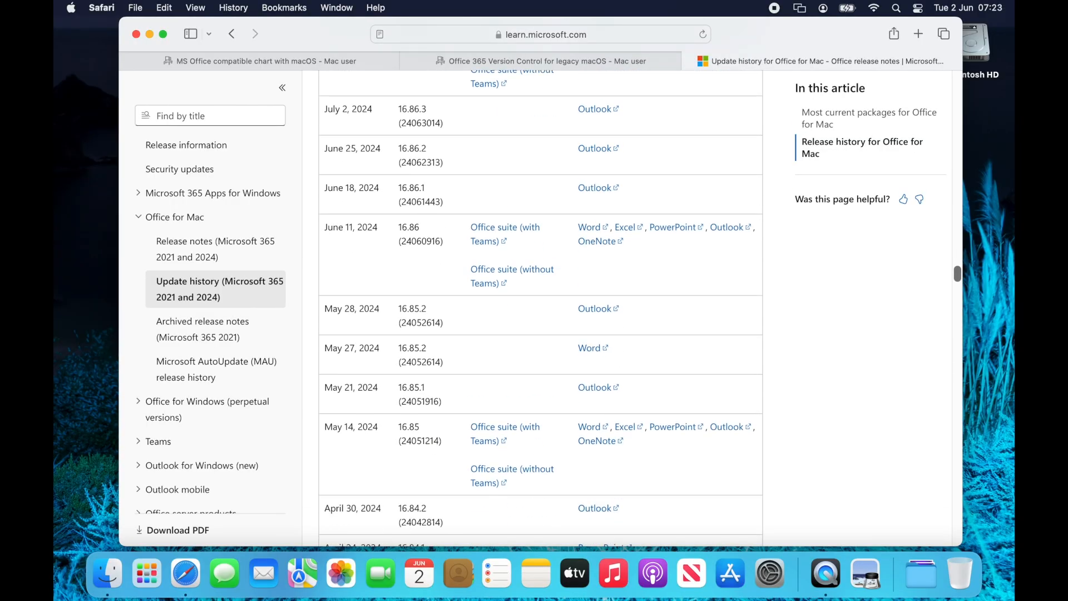
scroll(540, 309, "down", 20)
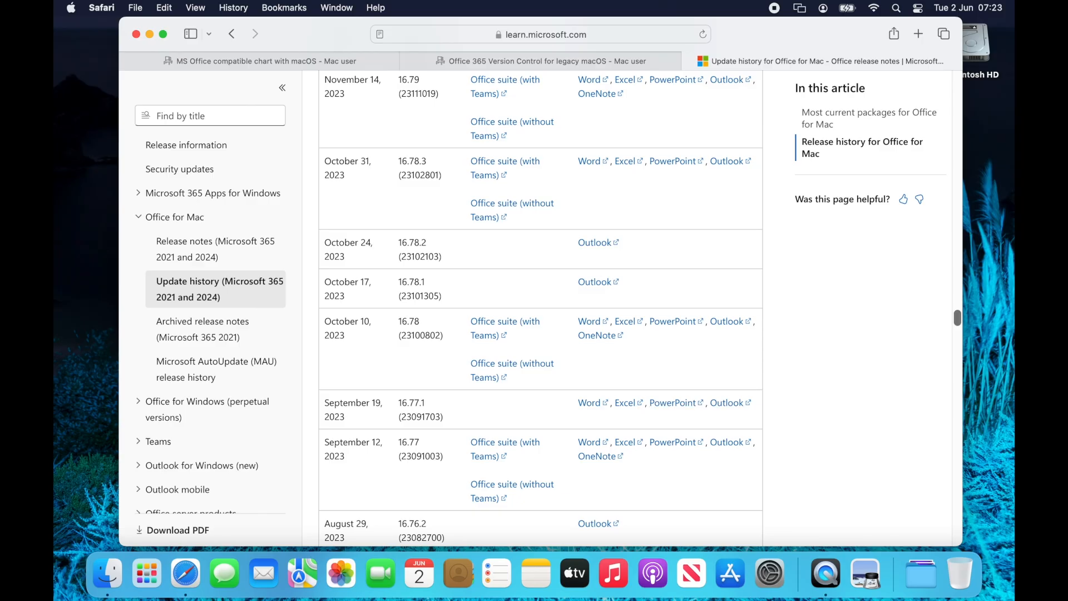
- Recheck the Big Sur version in the compatibility chart and download the 16.77 Office suite with Teams, allowing downloads from learn.microsoft.com
left_click(260, 61)
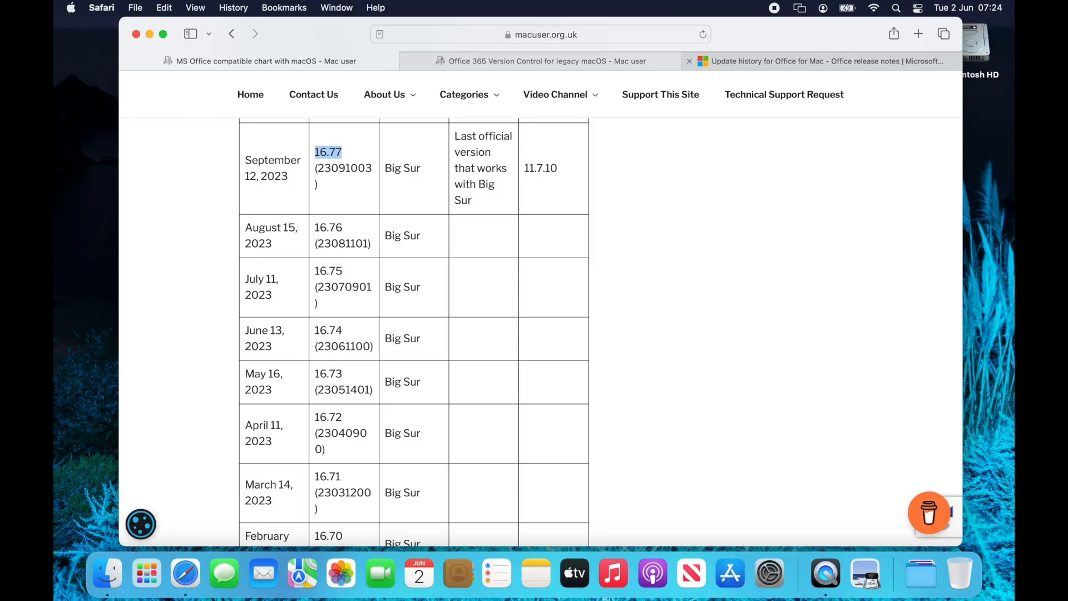
left_click(821, 61)
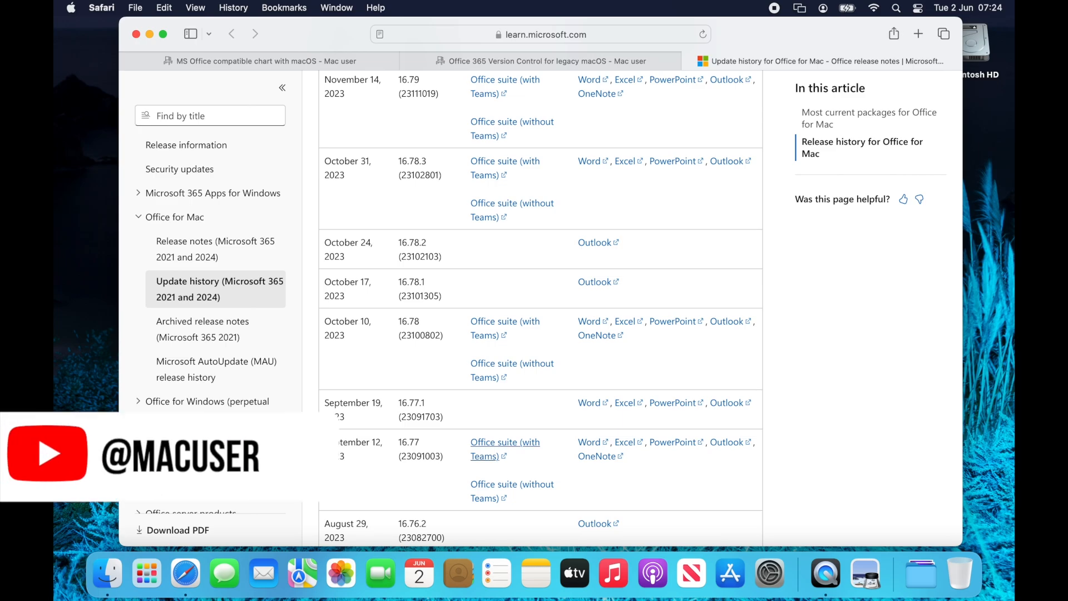
left_click(505, 449)
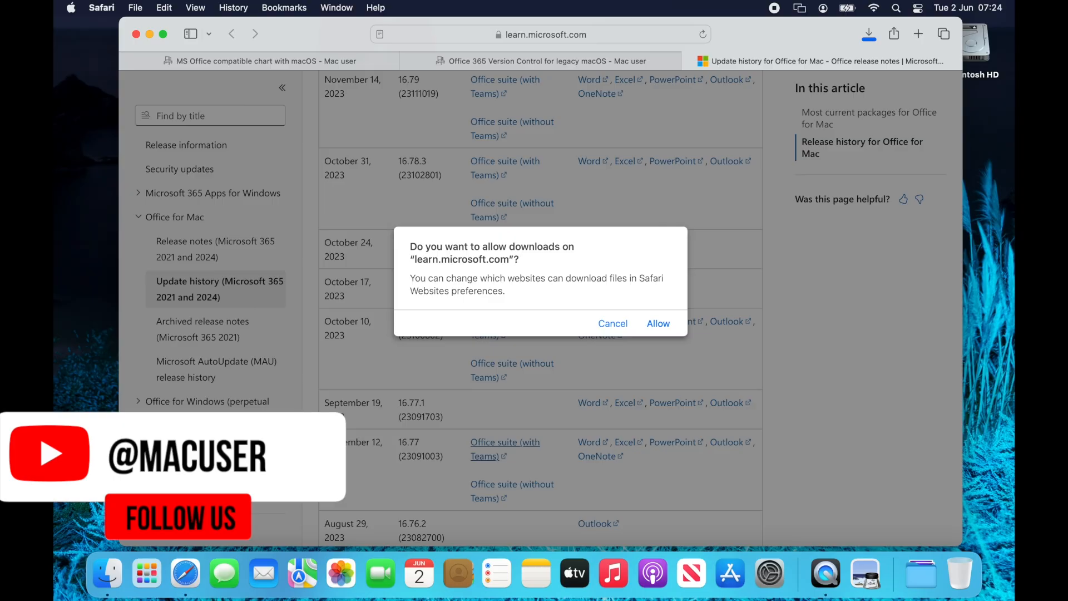
left_click(658, 324)
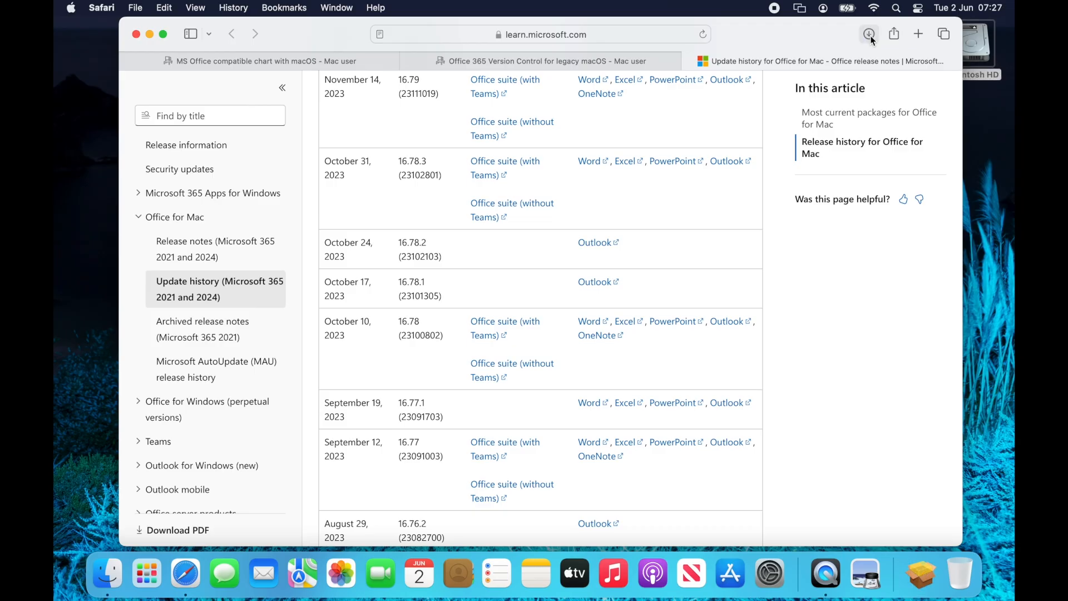
- Reveal the downloaded installer package in Finder and inspect its file info, including the source it was downloaded from
left_click(868, 33)
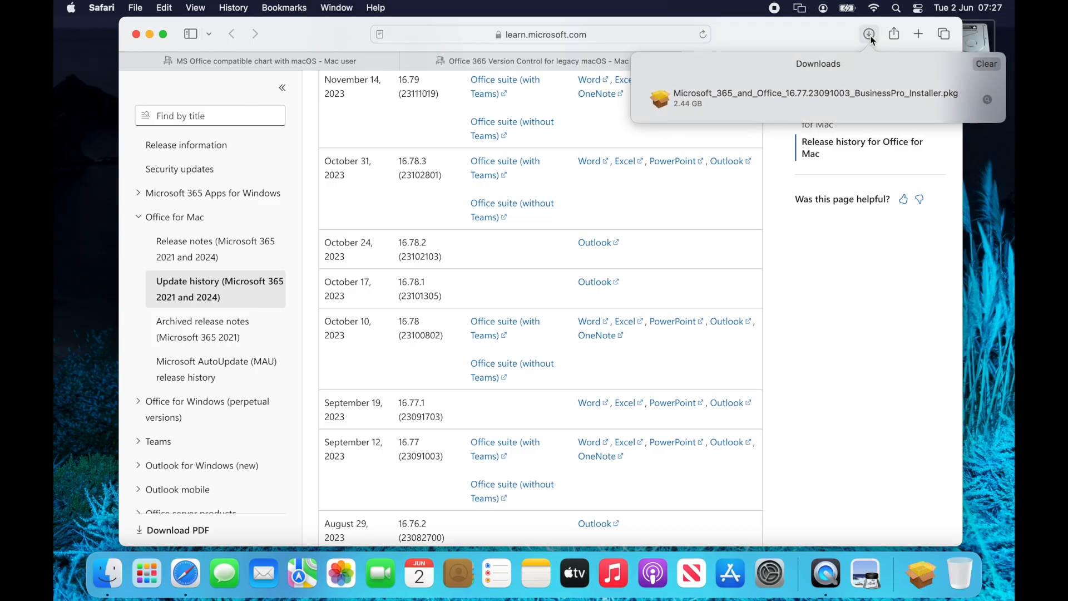
left_click(987, 100)
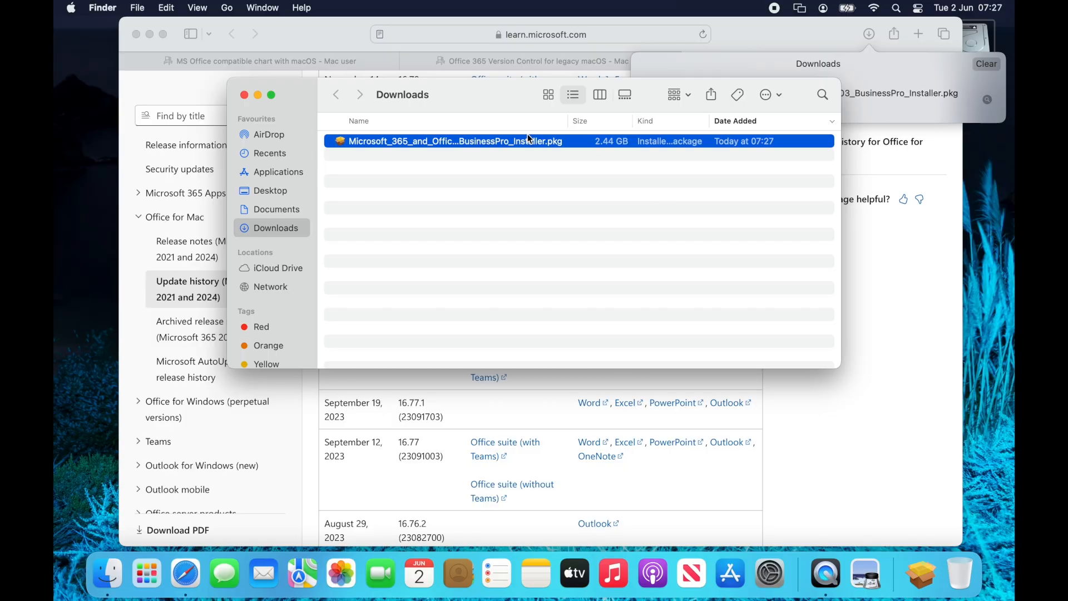
right_click(529, 139)
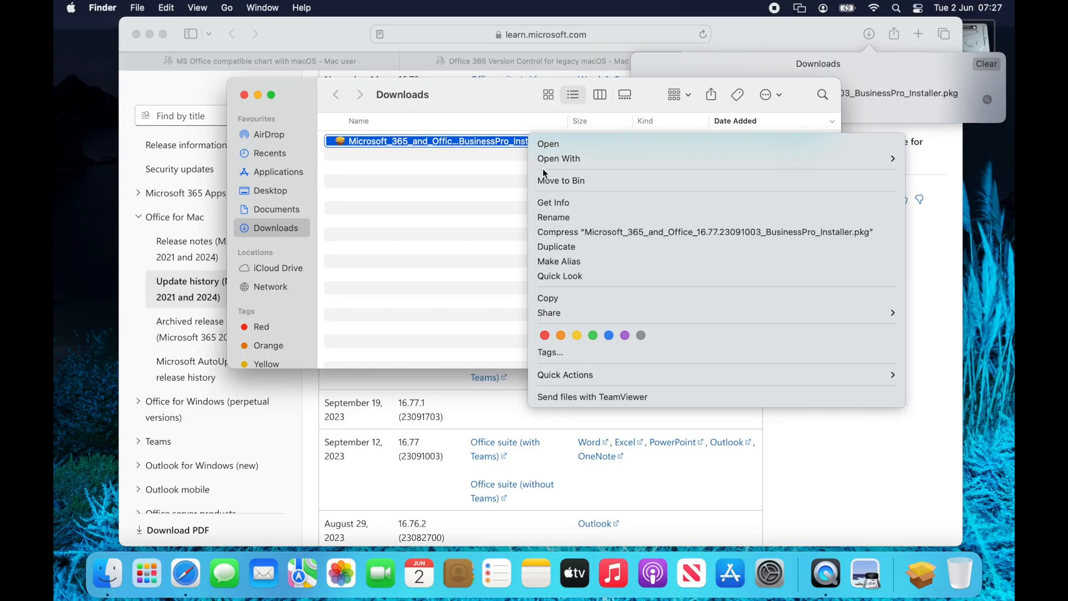
left_click(582, 203)
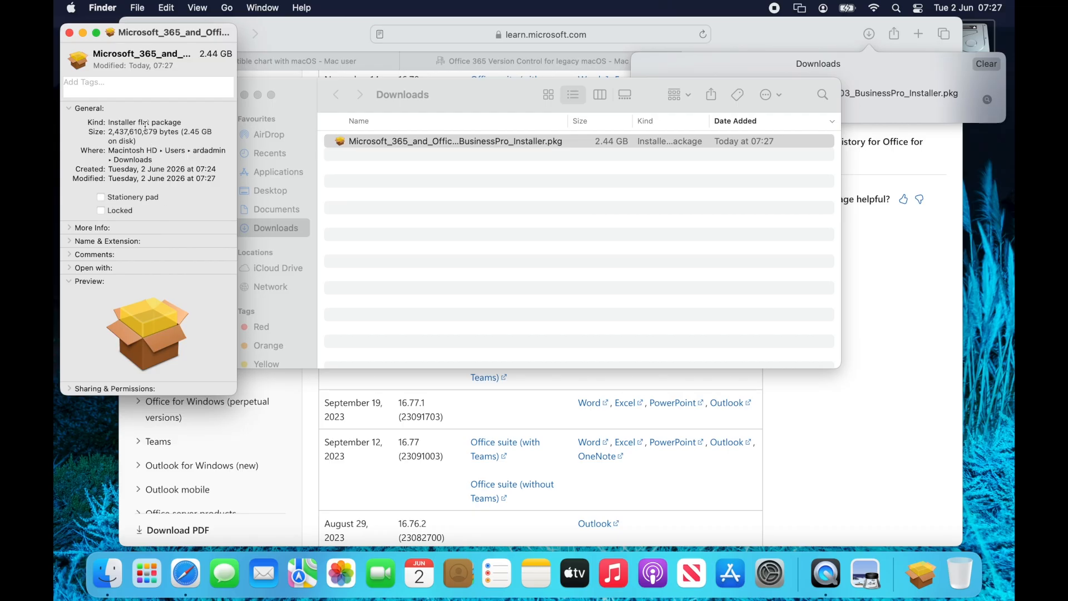
left_click(67, 228)
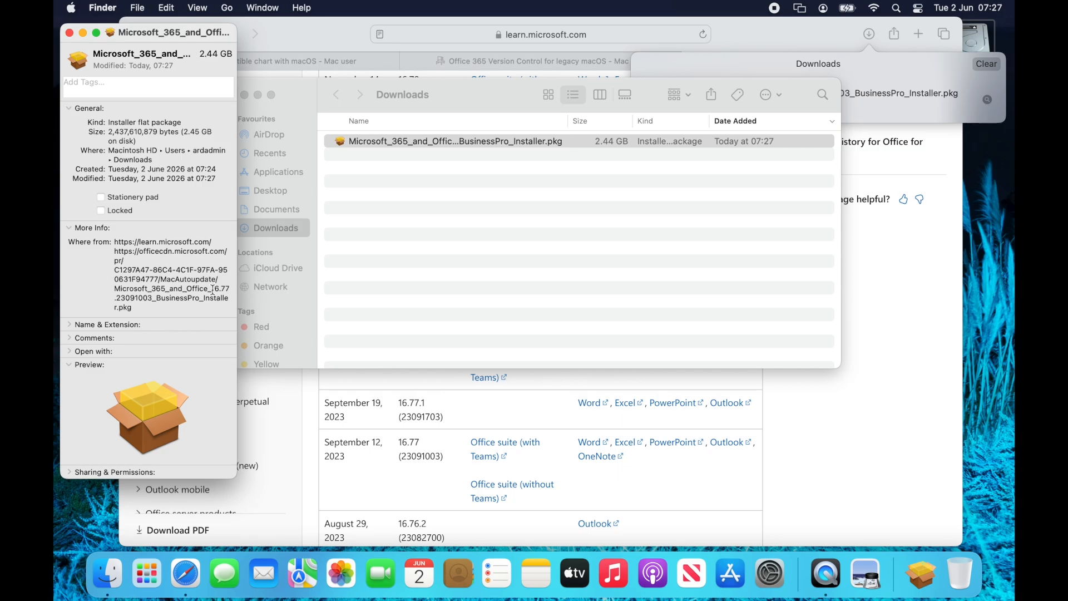
left_click_drag(212, 288, 232, 290)
- Switch to Safari and check the build number against the Big Sur entry in the compatibility chart
left_click(402, 378)
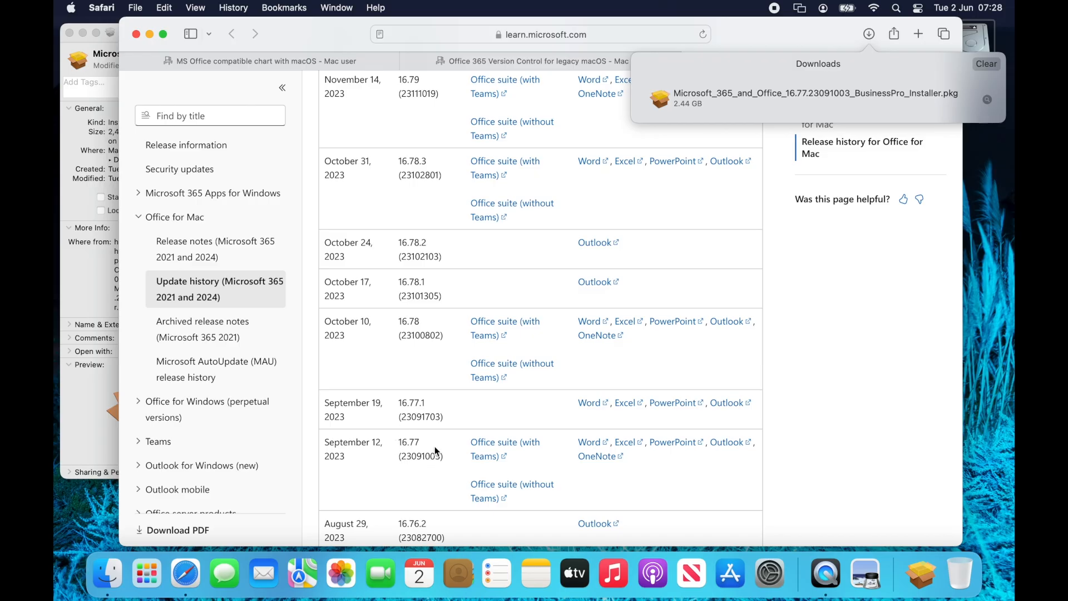
left_click(255, 59)
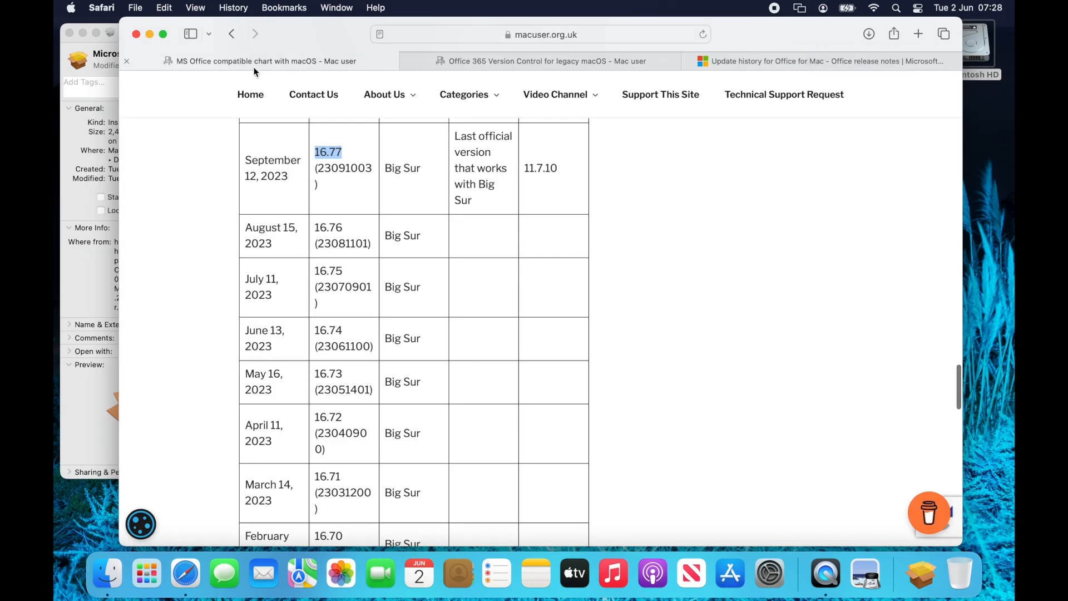
left_click(326, 119)
- Move the browser window aside and open the downloaded Office installer package from the Downloads folder in Finder
left_click_drag(298, 26, 385, 145)
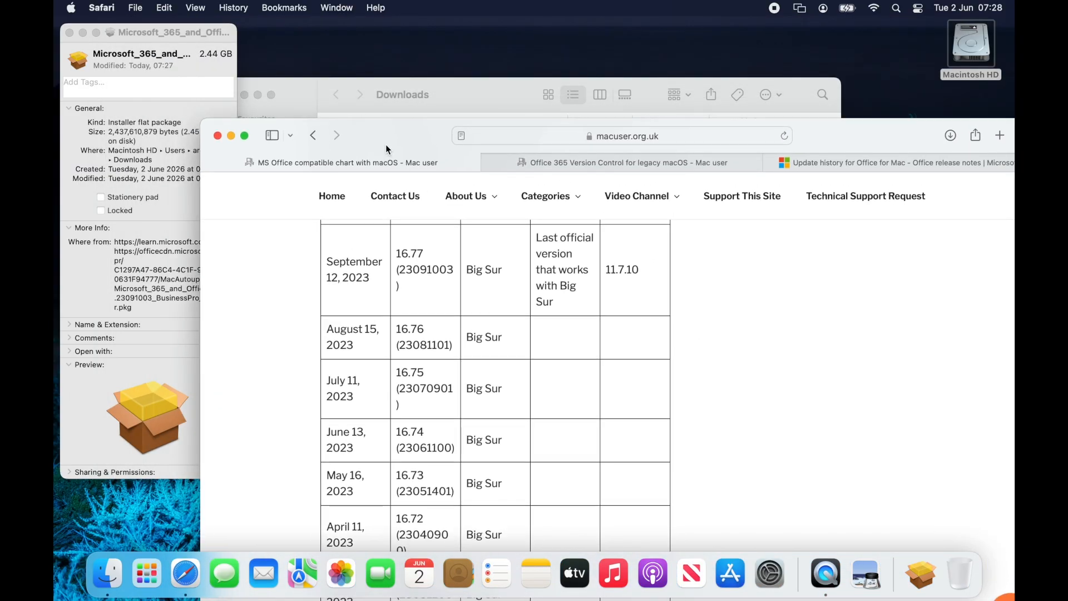
left_click(476, 85)
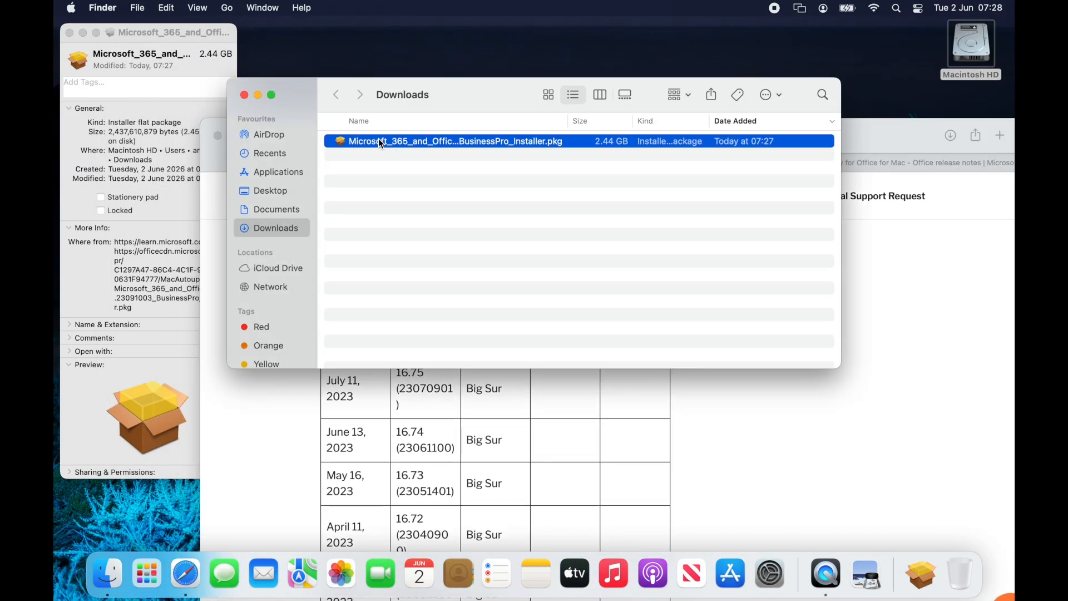
double_click(380, 143)
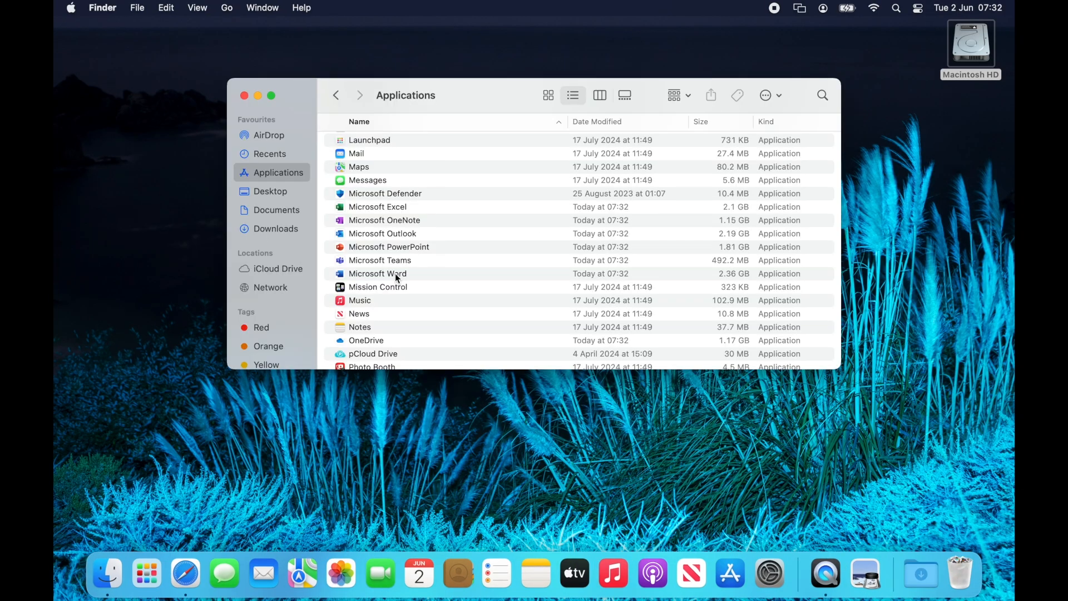
- Inspect the file info of Microsoft Word in Applications, expanding its name, extension and comments details, and close the info window
right_click(397, 278)
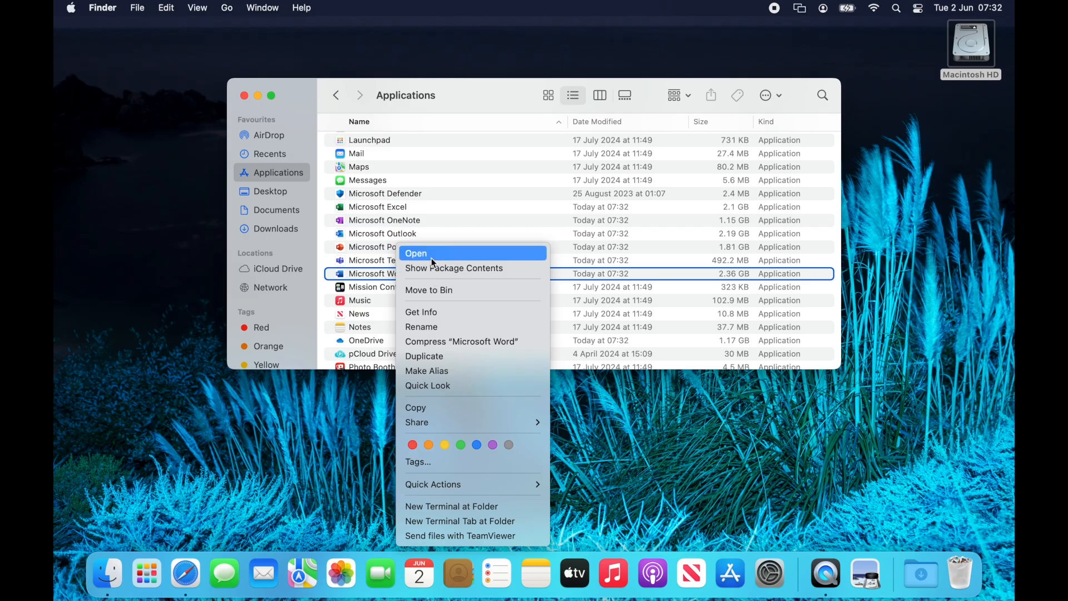
left_click(437, 312)
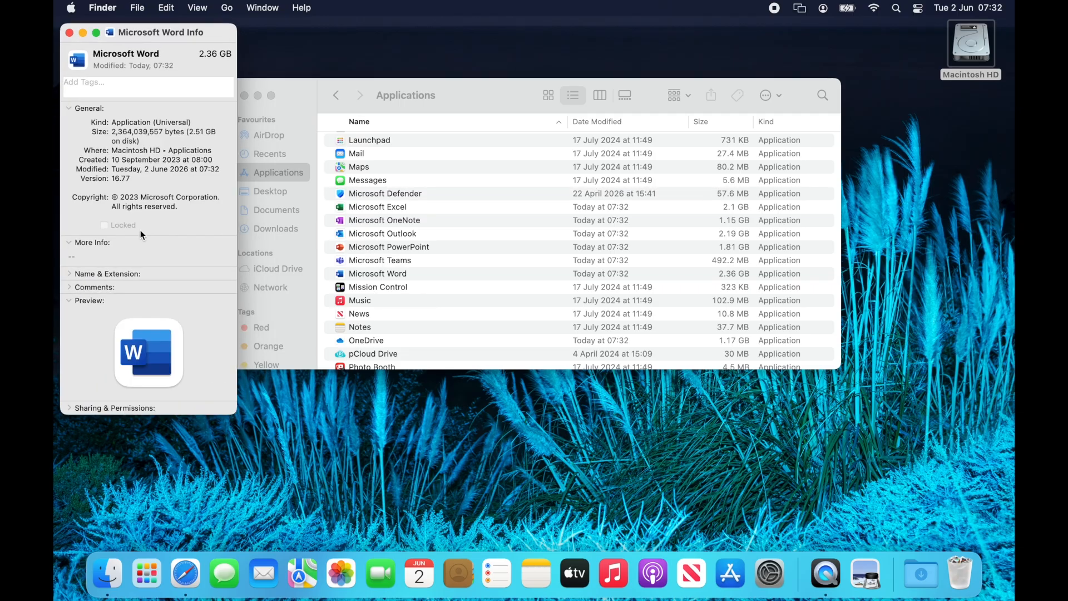
left_click(70, 273)
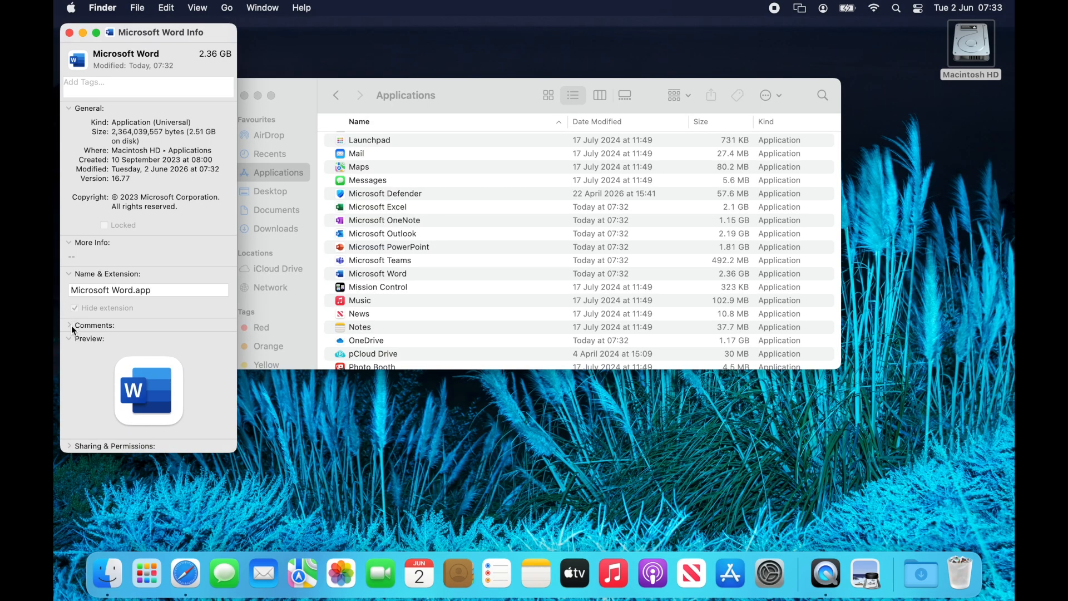
left_click(71, 325)
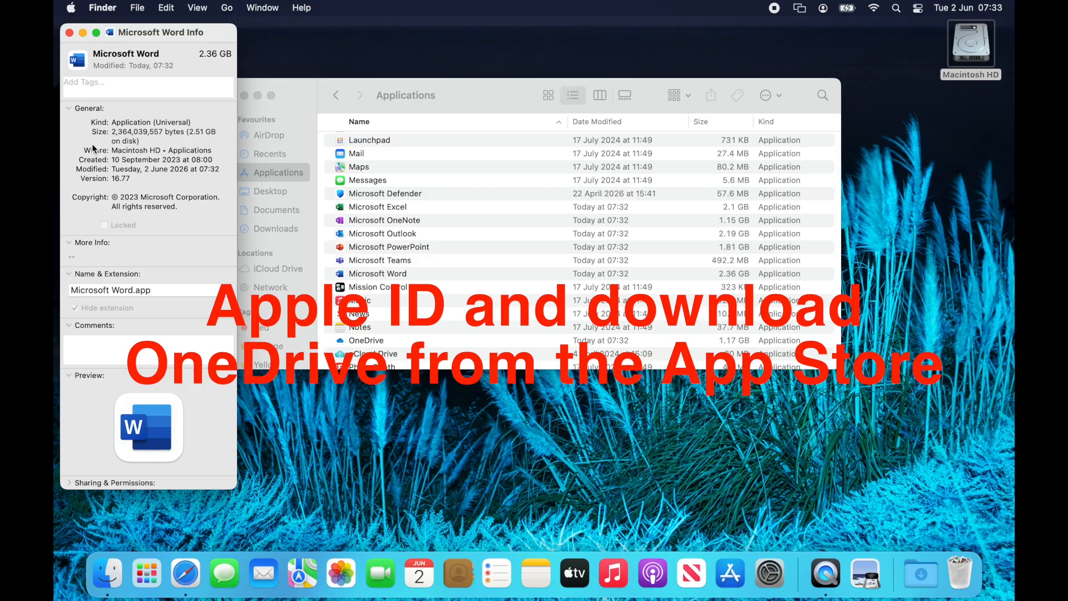
left_click(69, 33)
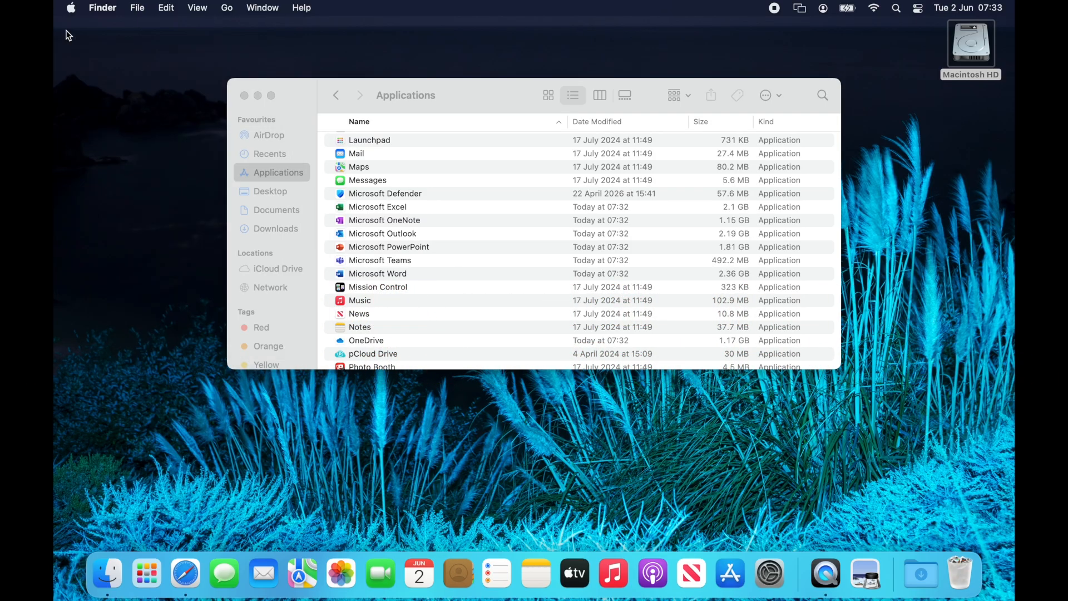
- Launch Microsoft Word and open its account sign-in page, and close the Word and Applications windows
left_click(381, 272)
double_click(381, 275)
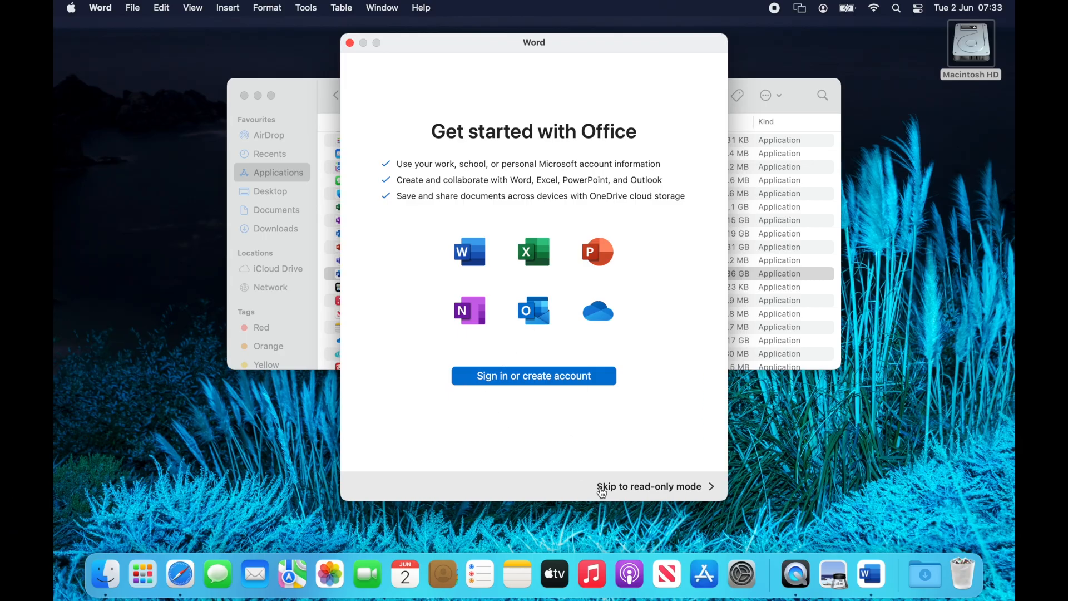
left_click(532, 380)
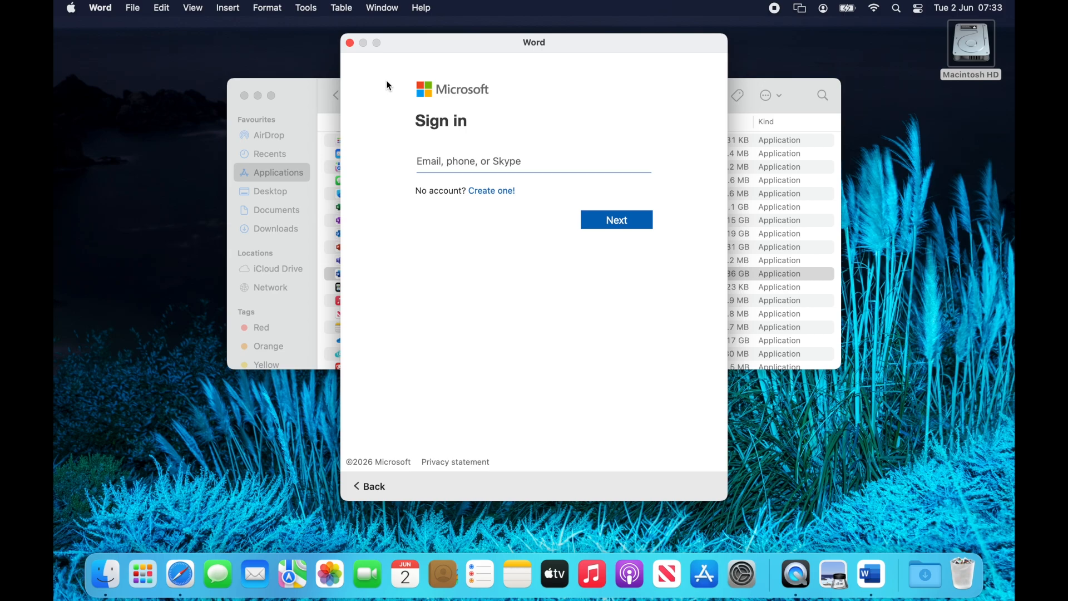
left_click(351, 43)
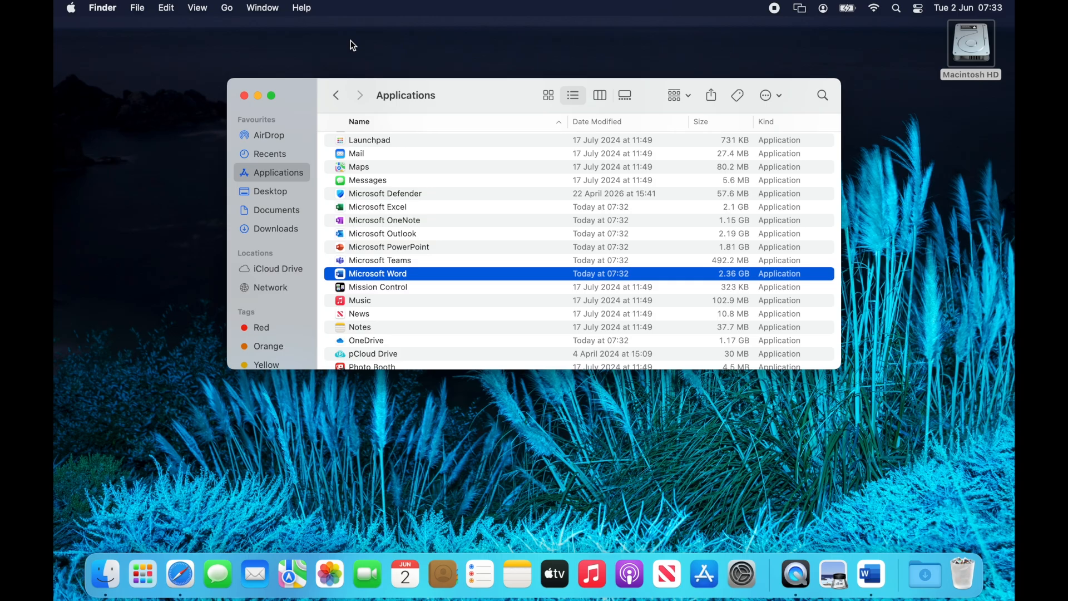
left_click(244, 96)
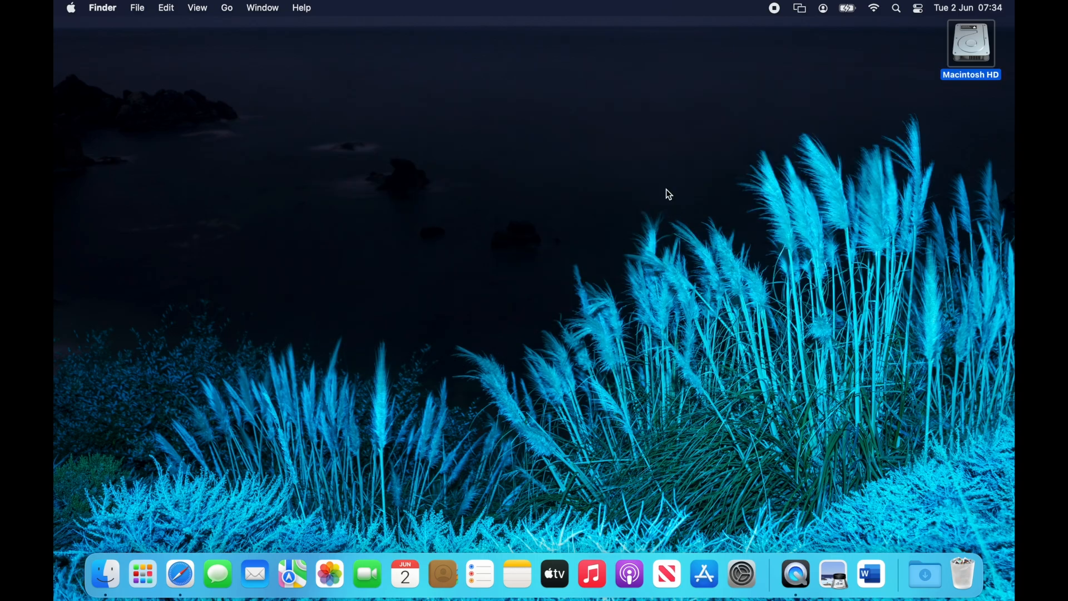